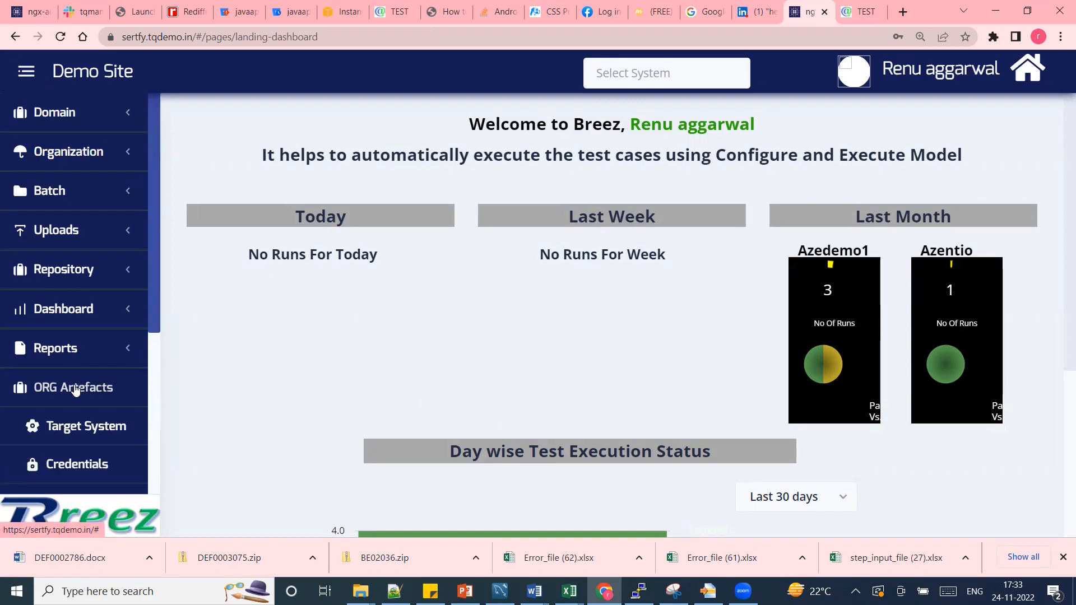
Open ORG Artefacts > Target System to list the existing target systems.
{"action": "left_click", "coordinate": [83, 434]}
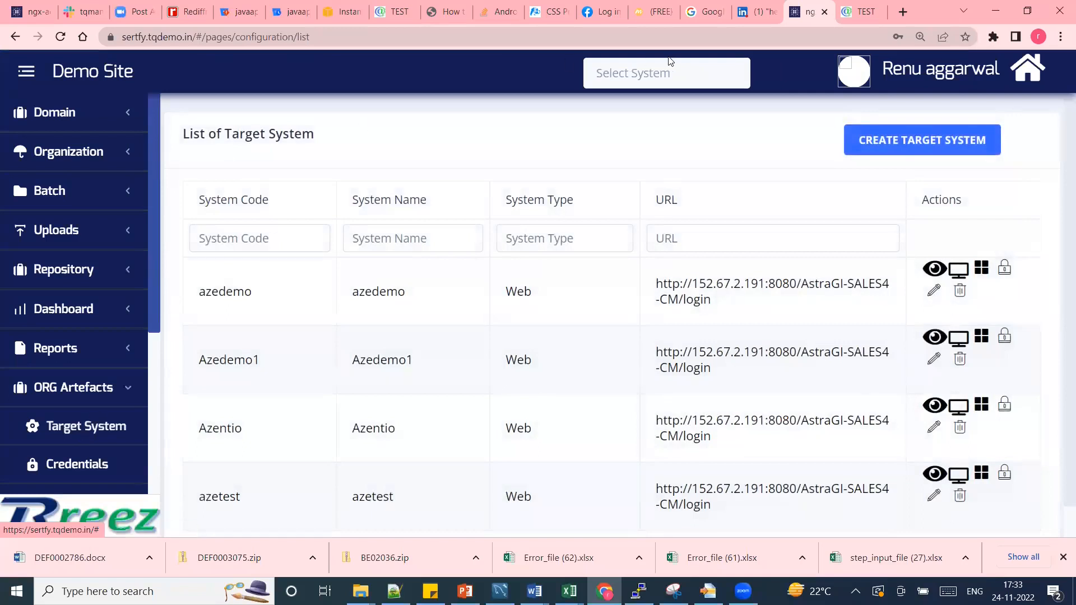
Start a new target system with the code demosystem.
{"action": "left_click", "coordinate": [902, 140]}
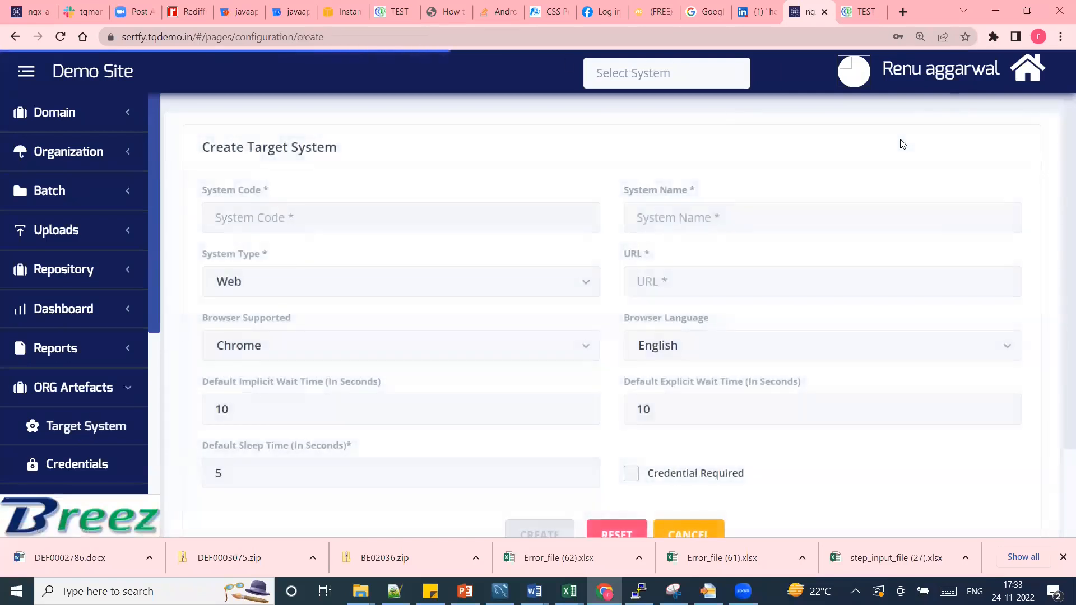
{"action": "left_click", "coordinate": [496, 218]}
{"action": "type", "text": "demo"}
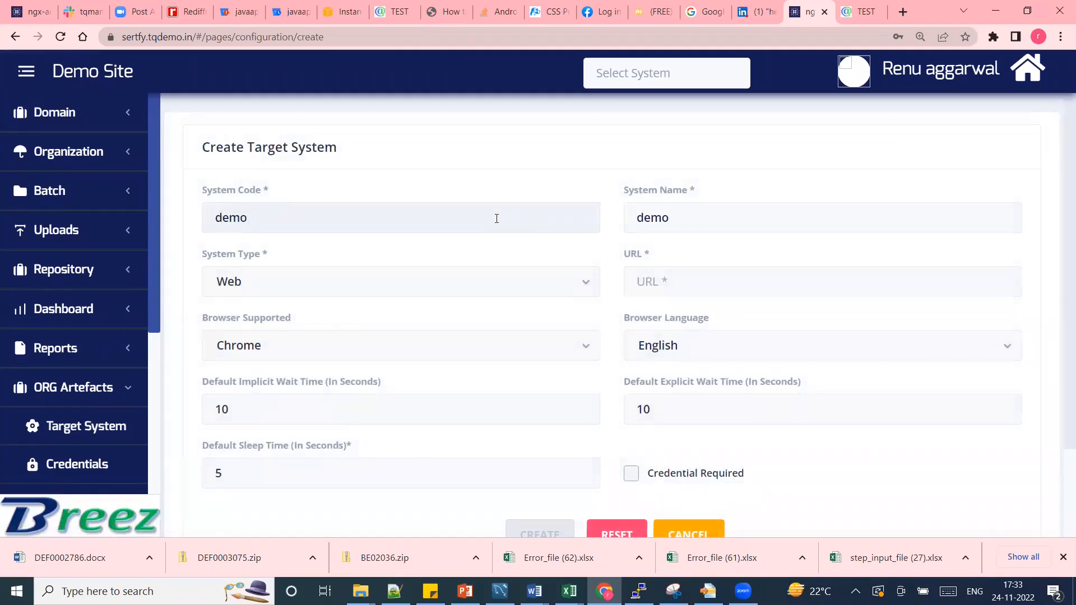
{"action": "type", "text": "system"}
{"action": "left_click", "coordinate": [718, 287]}
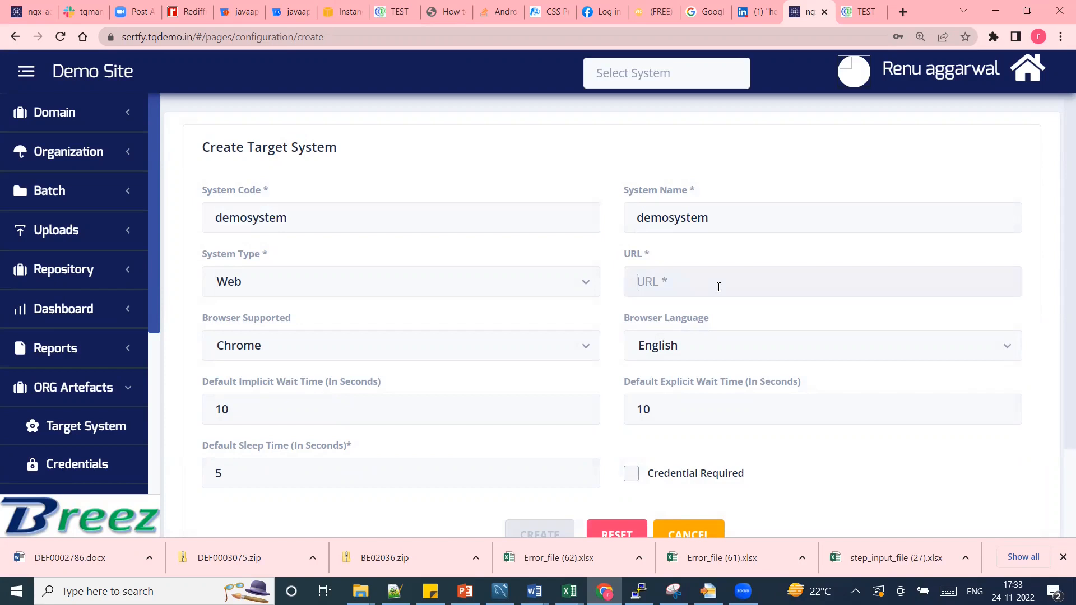
{"action": "left_click", "coordinate": [861, 13]}
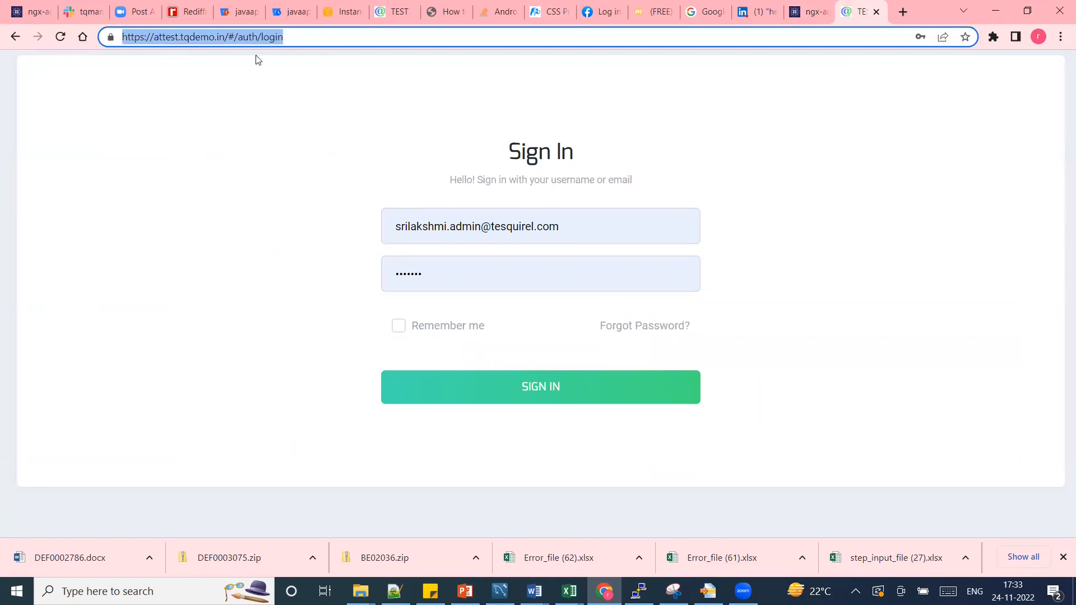
{"action": "left_click", "coordinate": [817, 13]}
{"action": "type", "text": "https://attest.tqdemo.in/#/auth/login"}
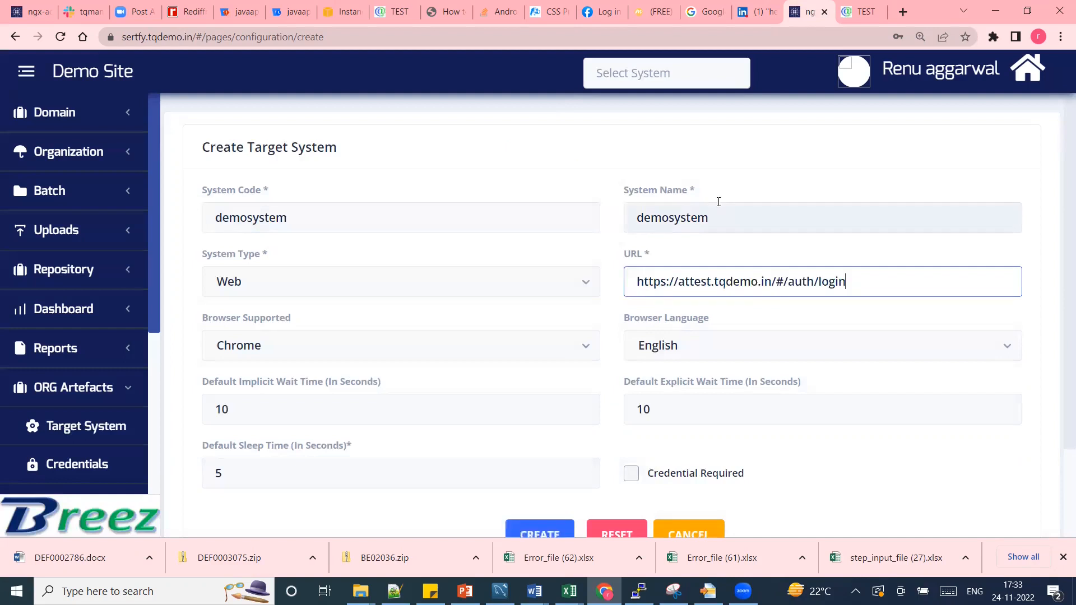
{"action": "left_click_drag", "start_coordinate": [1061, 369], "coordinate": [1061, 440]}
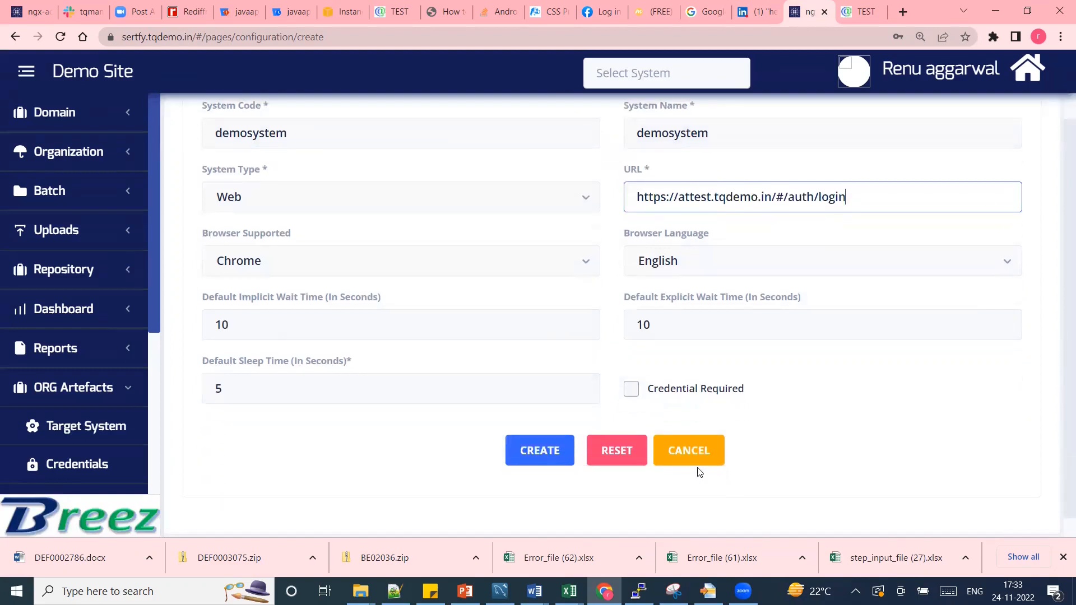
{"action": "left_click", "coordinate": [539, 454]}
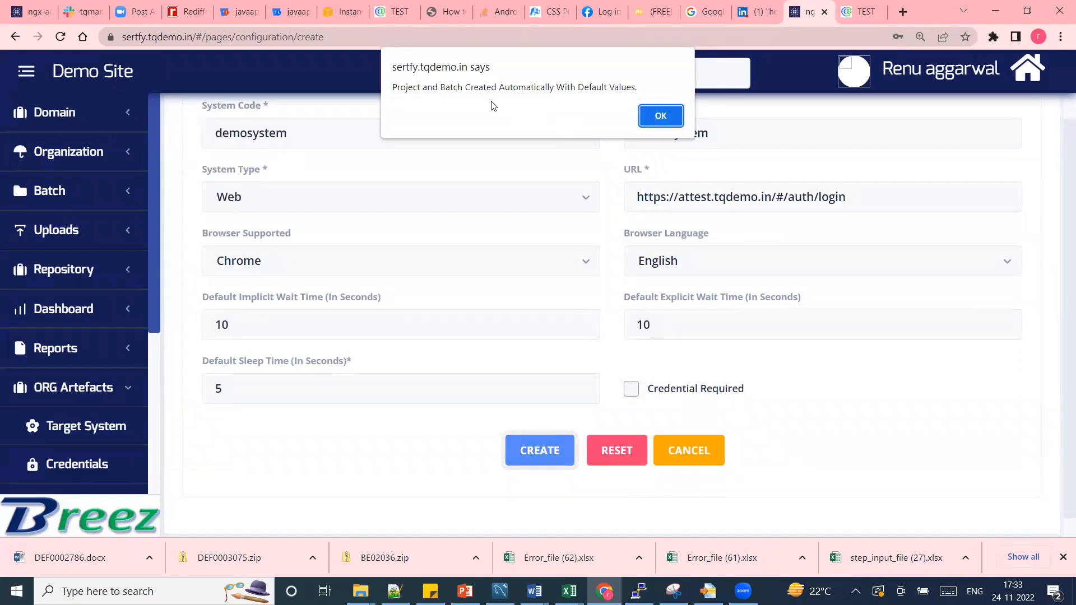
{"action": "left_click", "coordinate": [661, 116]}
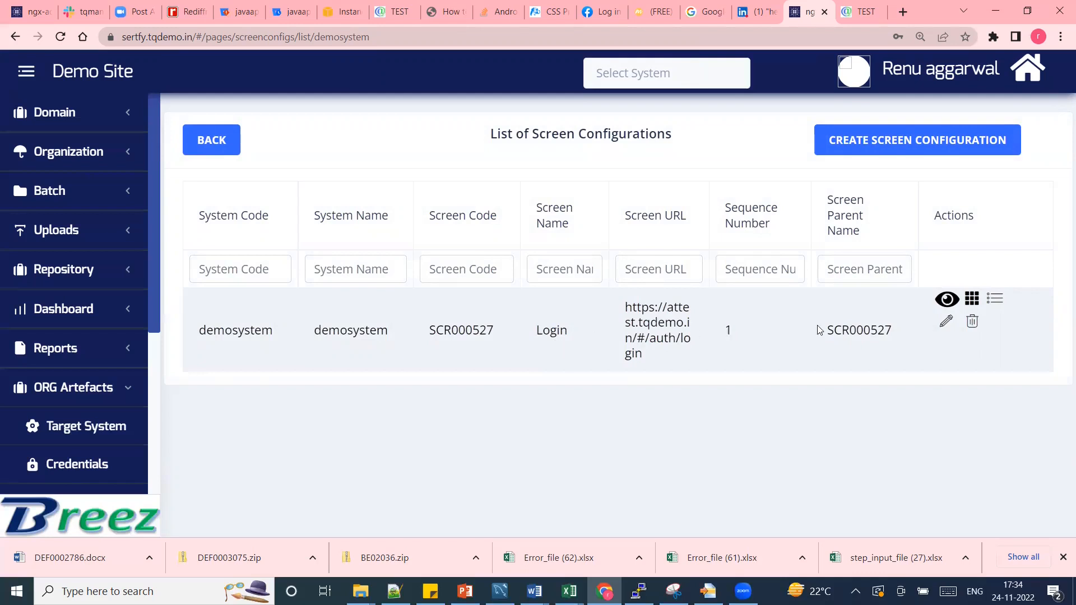
Review the two test steps of Login screen SCR000527, then begin a new screen configuration.
{"action": "left_click", "coordinate": [995, 301]}
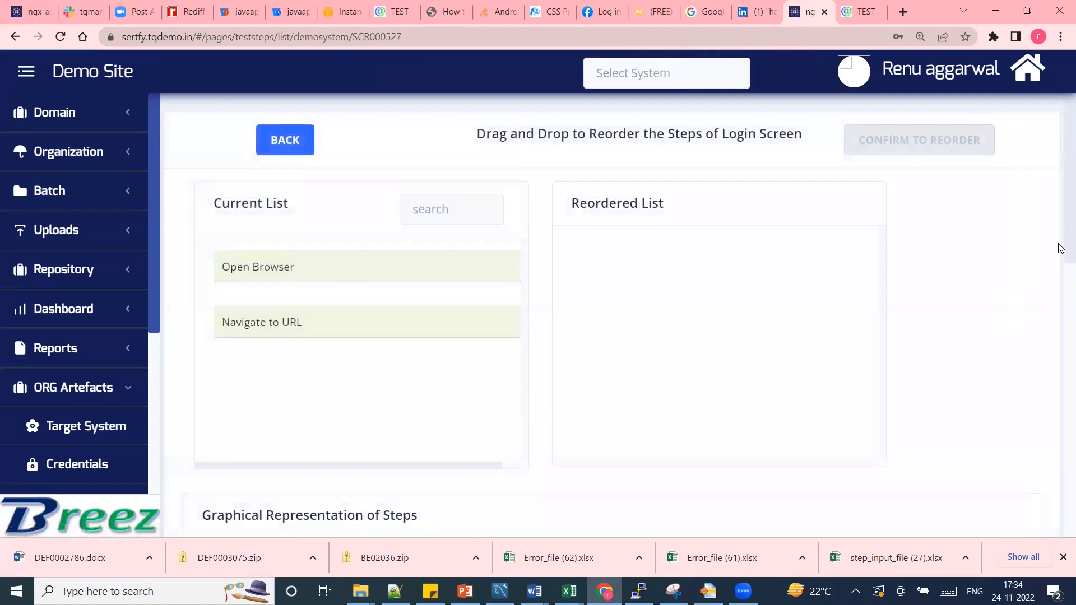
{"action": "scroll", "coordinate": [1060, 248], "scroll_direction": "down", "scroll_amount": 9}
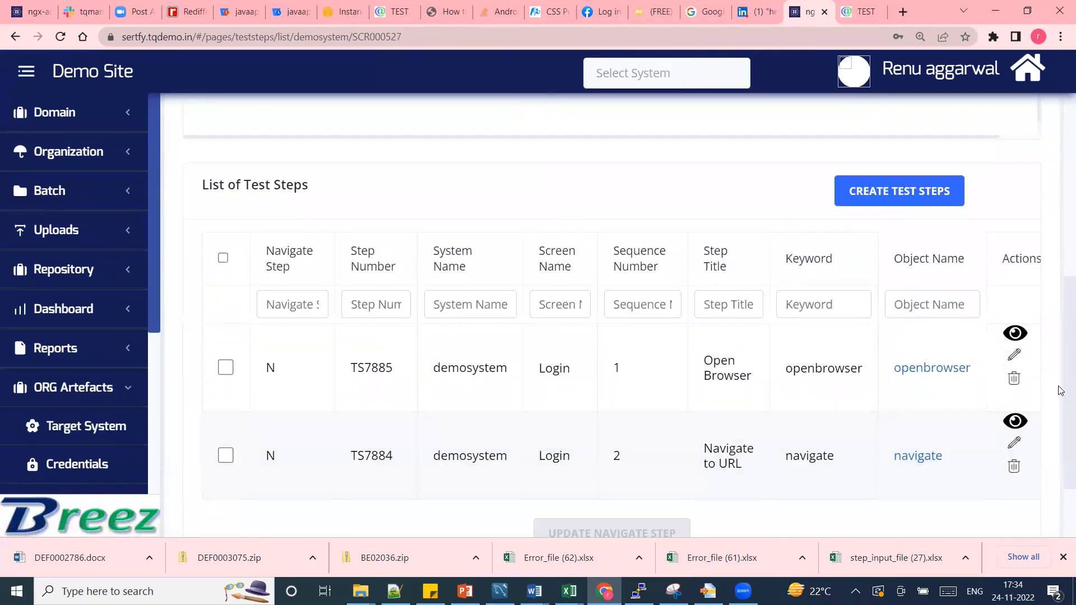
{"action": "left_click_drag", "start_coordinate": [1060, 401], "coordinate": [1061, 128]}
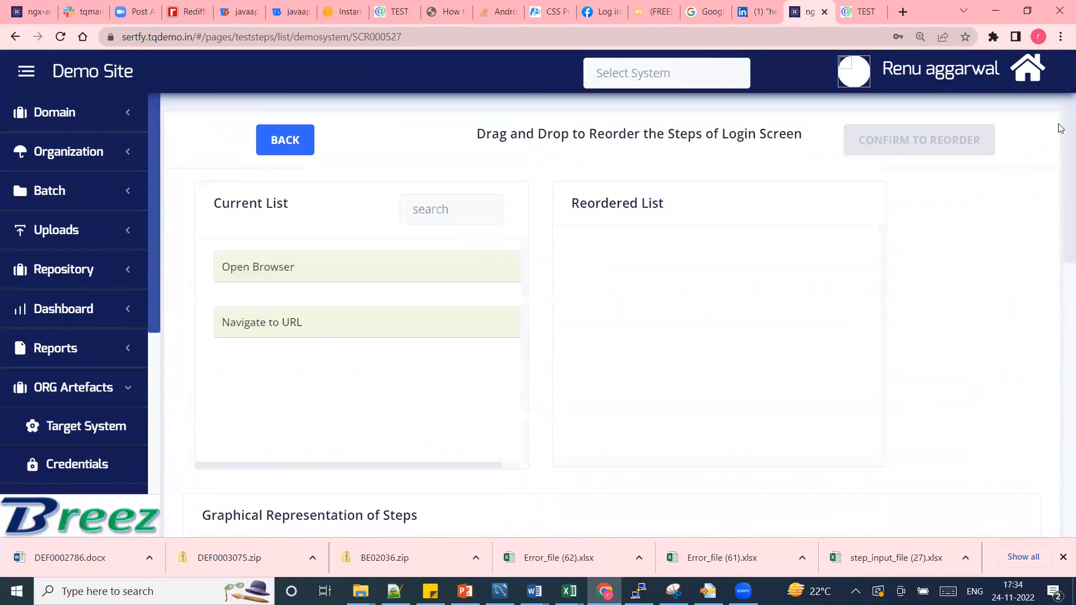
{"action": "left_click", "coordinate": [284, 145]}
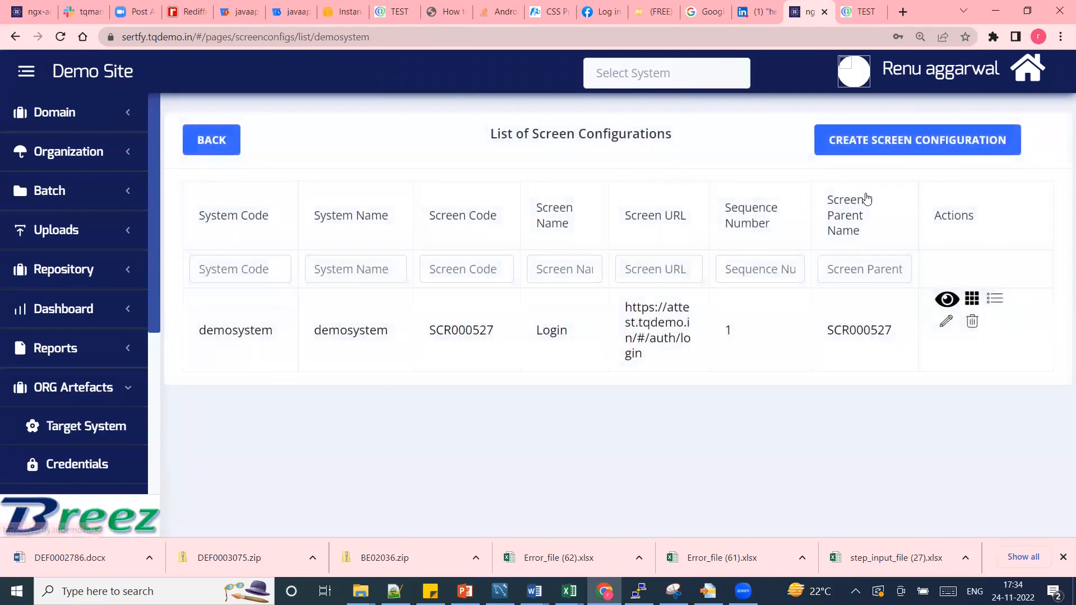
{"action": "left_click", "coordinate": [892, 146]}
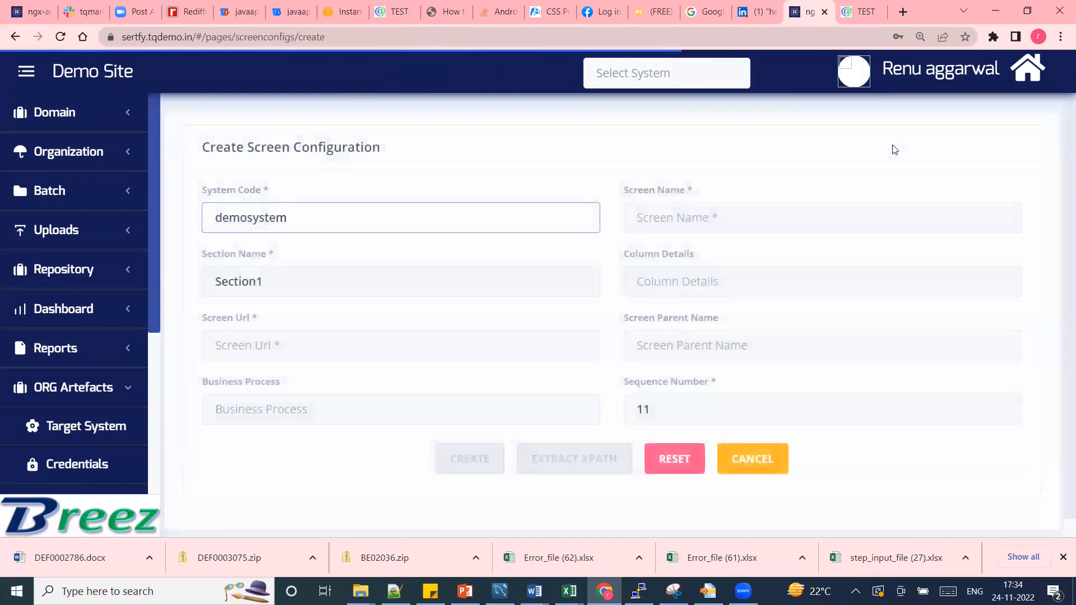
Create screen 'secondscreen' with the attest sign-in URL as its Screen Url.
{"action": "left_click", "coordinate": [686, 211]}
{"action": "type", "text": "secondscreen"}
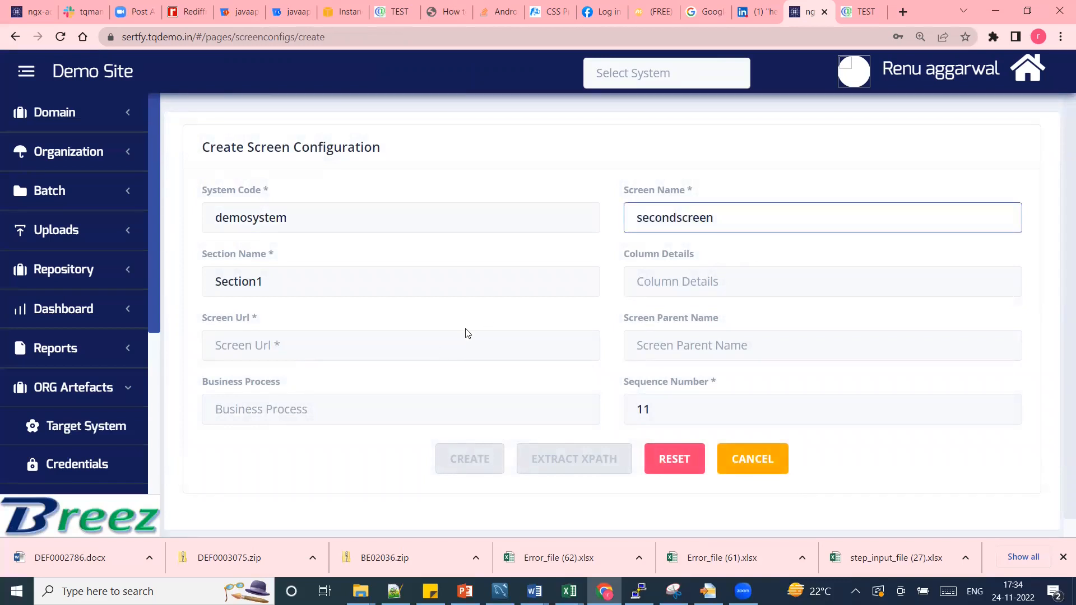
{"action": "left_click", "coordinate": [391, 340]}
{"action": "type", "text": "https://attest.tqdemo.in/#/auth/login"}
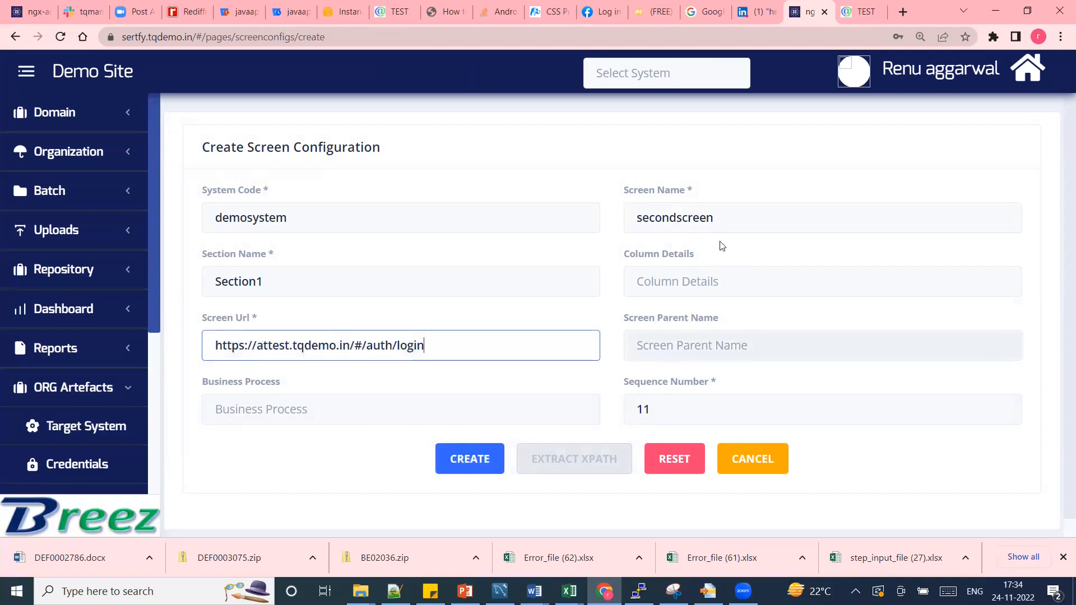
{"action": "left_click", "coordinate": [485, 460]}
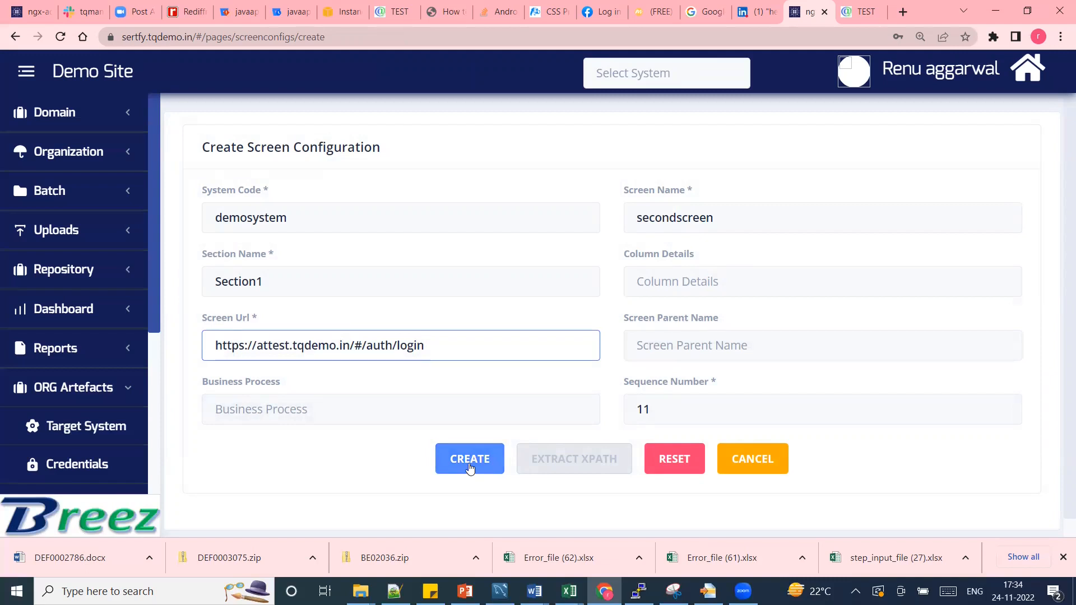
{"action": "left_click", "coordinate": [470, 461]}
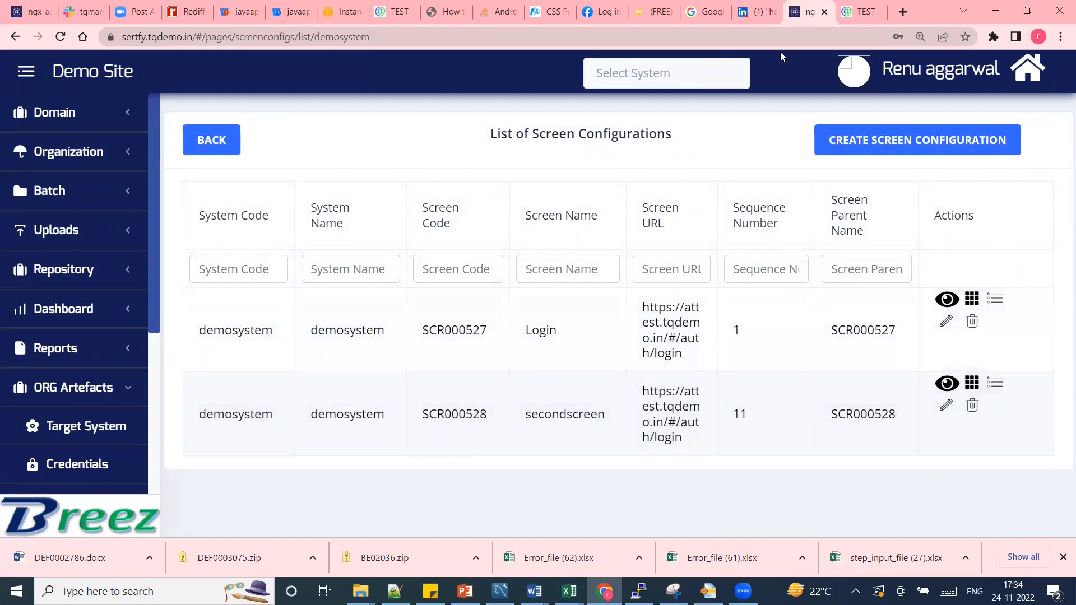
After checking the sign-in page tab, go to Batch > Element Extraction.
{"action": "left_click", "coordinate": [868, 17]}
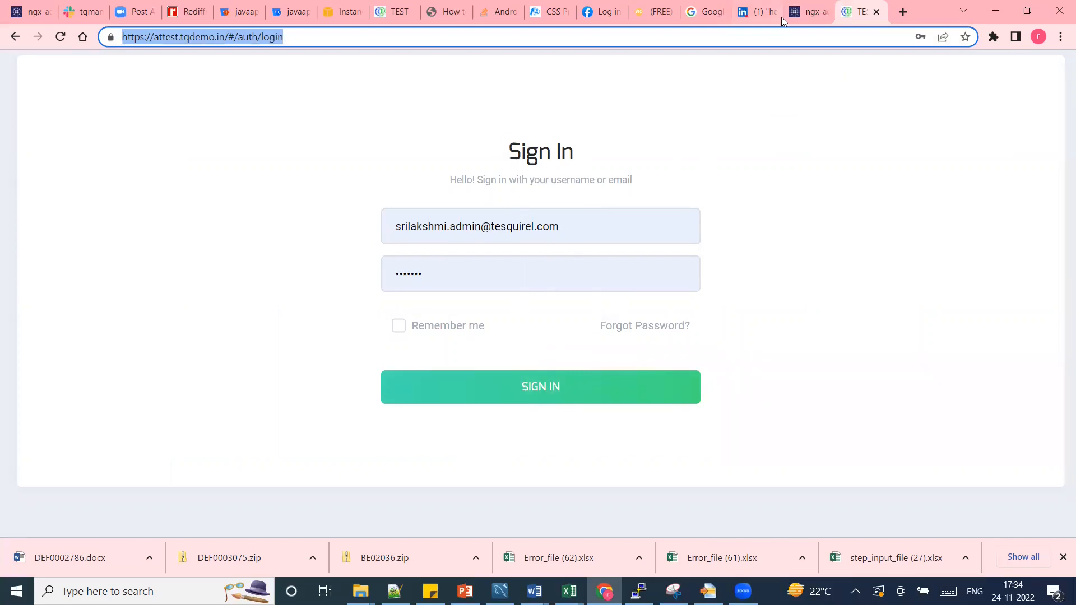
{"action": "left_click", "coordinate": [807, 17]}
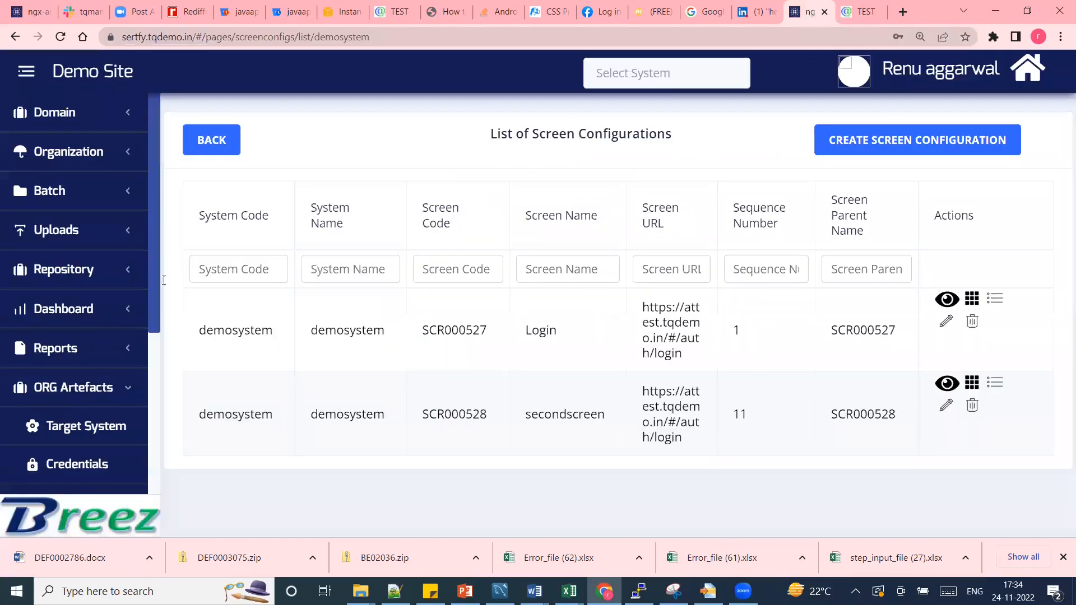
{"action": "left_click", "coordinate": [32, 191]}
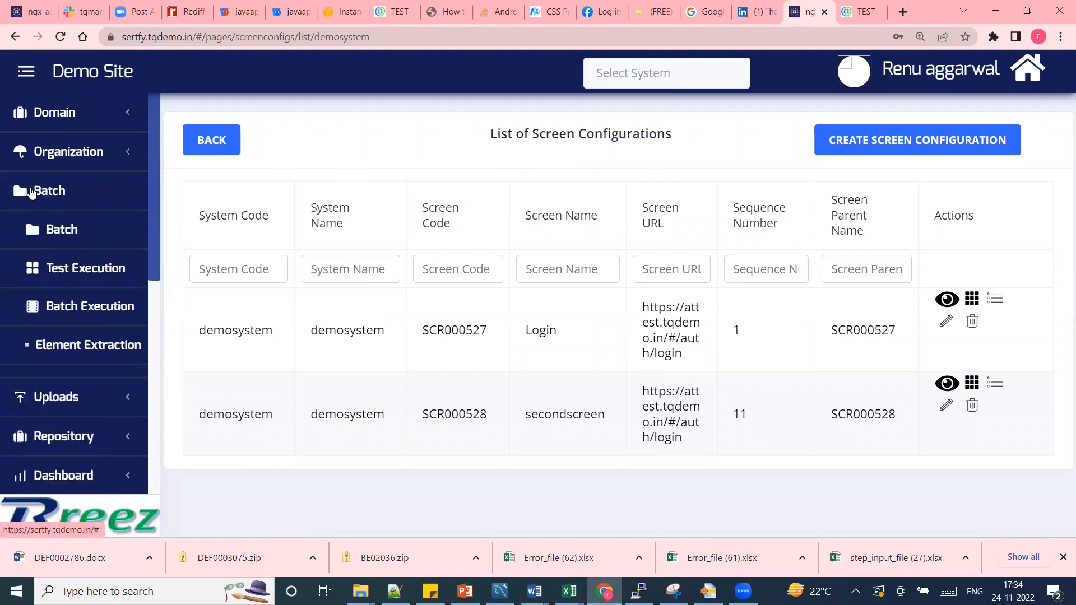
{"action": "left_click", "coordinate": [107, 349]}
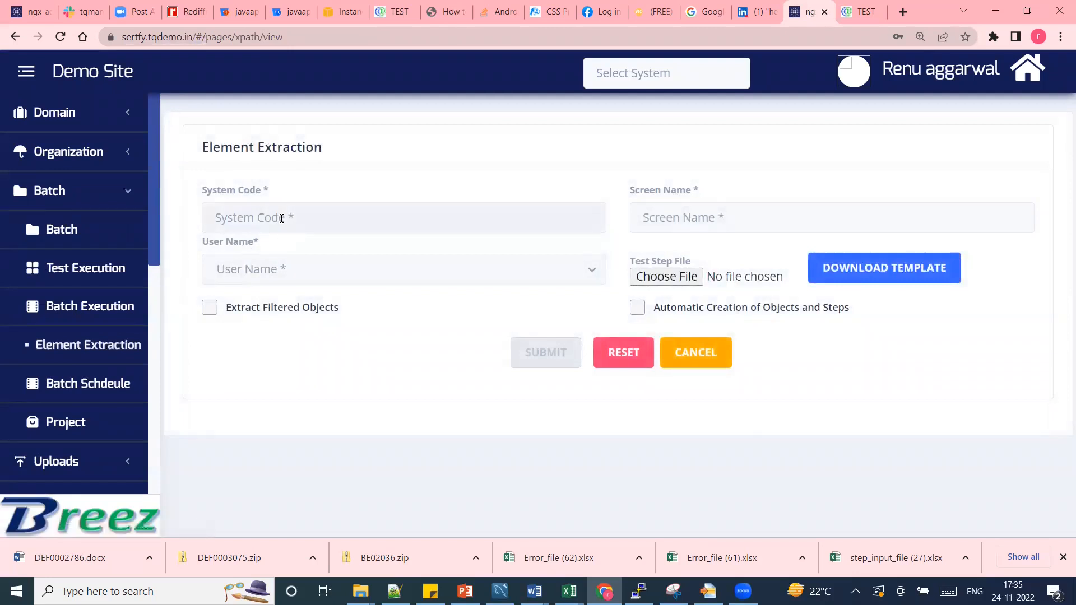
Select system demosystem, screen secondscreen-SCR000528 and user name 'username'.
{"action": "left_click", "coordinate": [282, 218]}
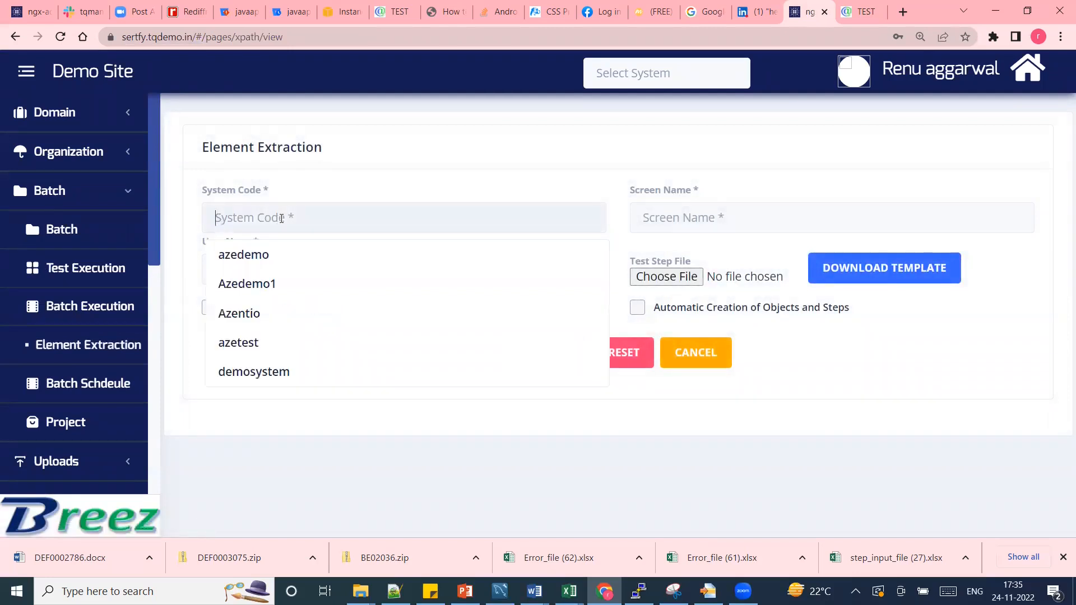
{"action": "left_click", "coordinate": [272, 371]}
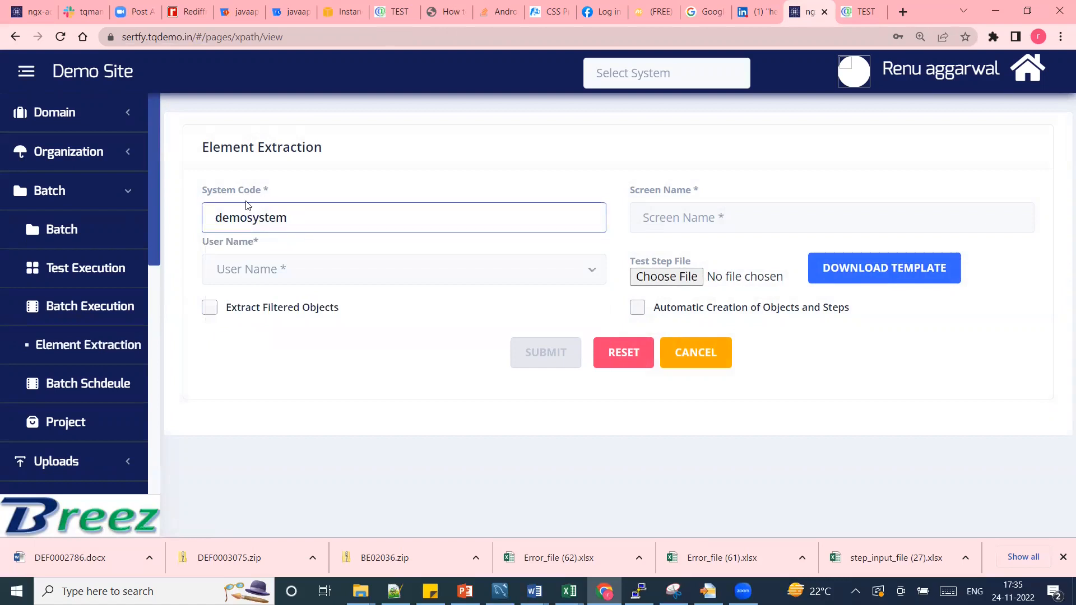
{"action": "left_click", "coordinate": [704, 217]}
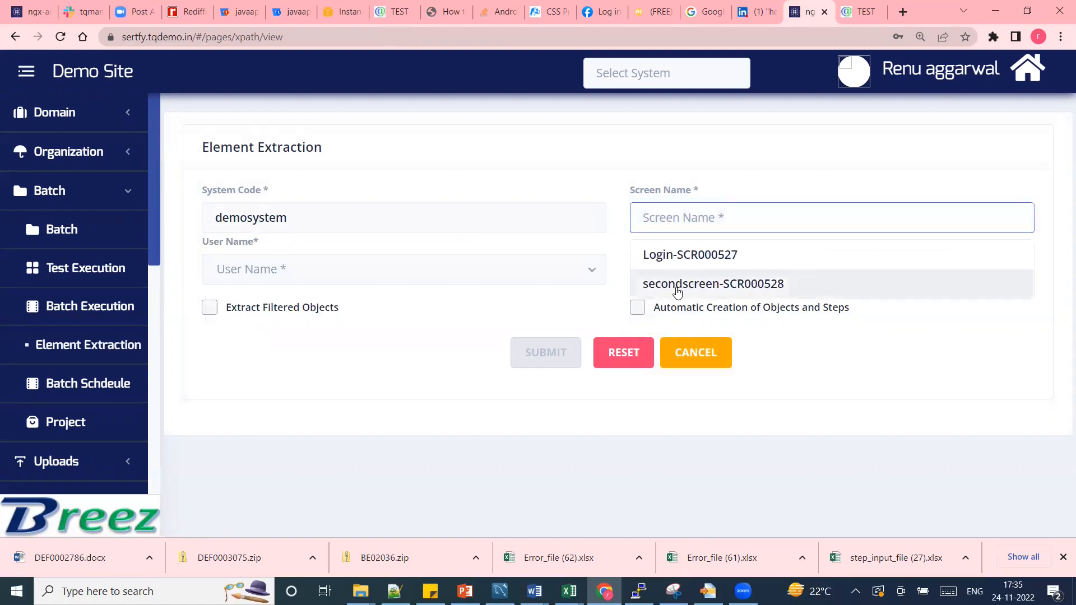
{"action": "left_click", "coordinate": [677, 287]}
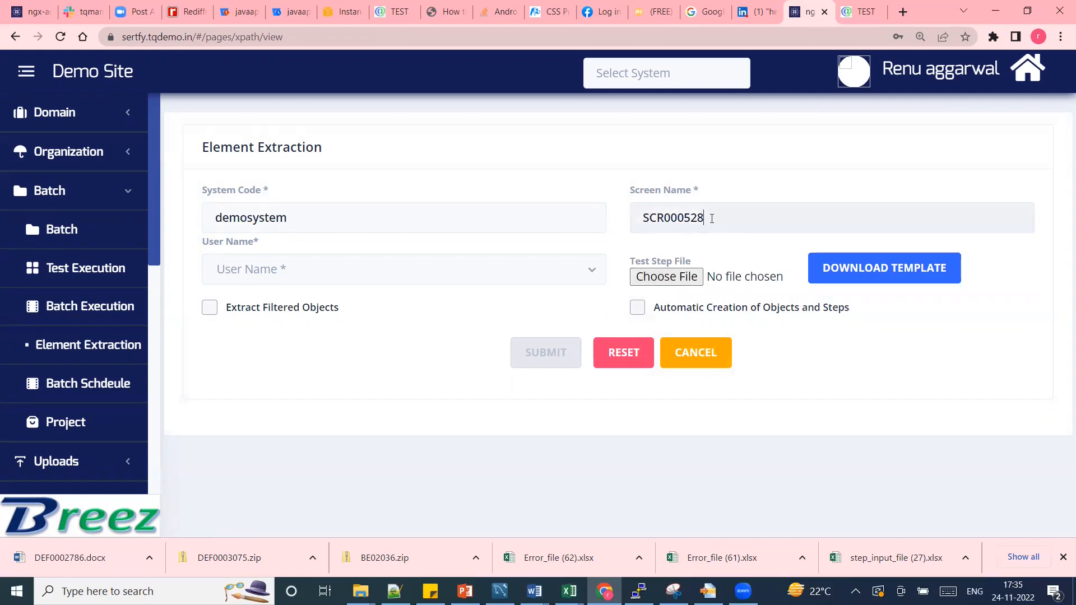
{"action": "left_click", "coordinate": [350, 274]}
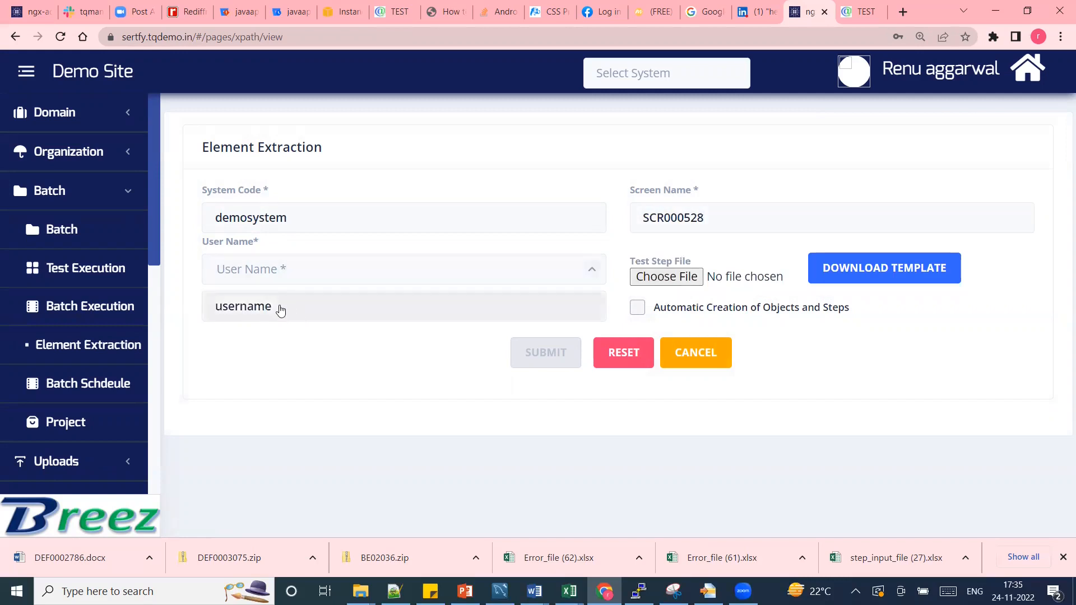
{"action": "left_click", "coordinate": [280, 307]}
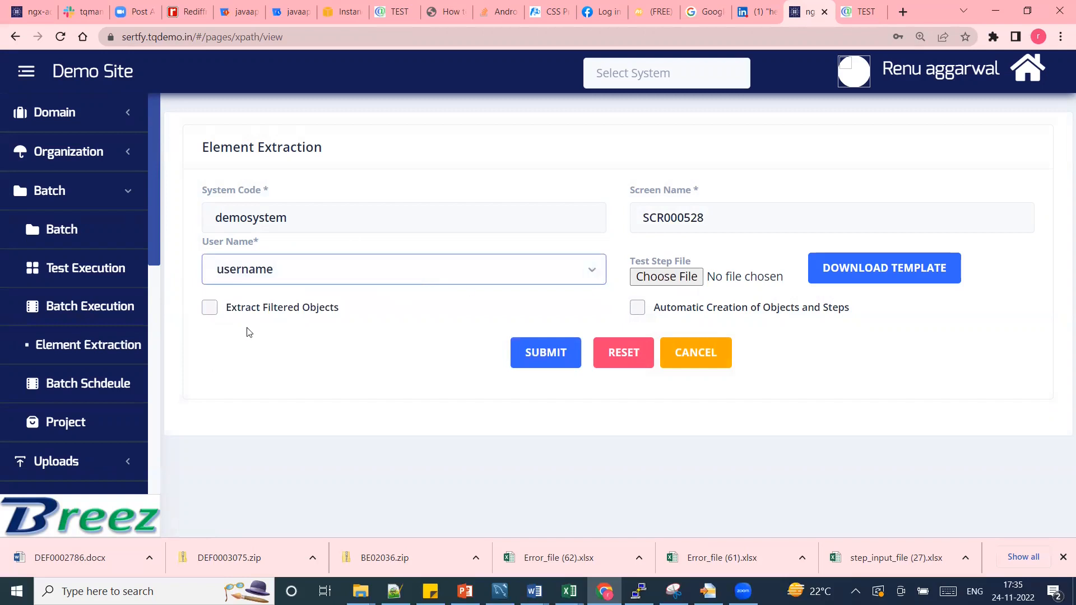
Enable Extract Filtered Objects and download and open the Object Name List template.
{"action": "left_click", "coordinate": [210, 309]}
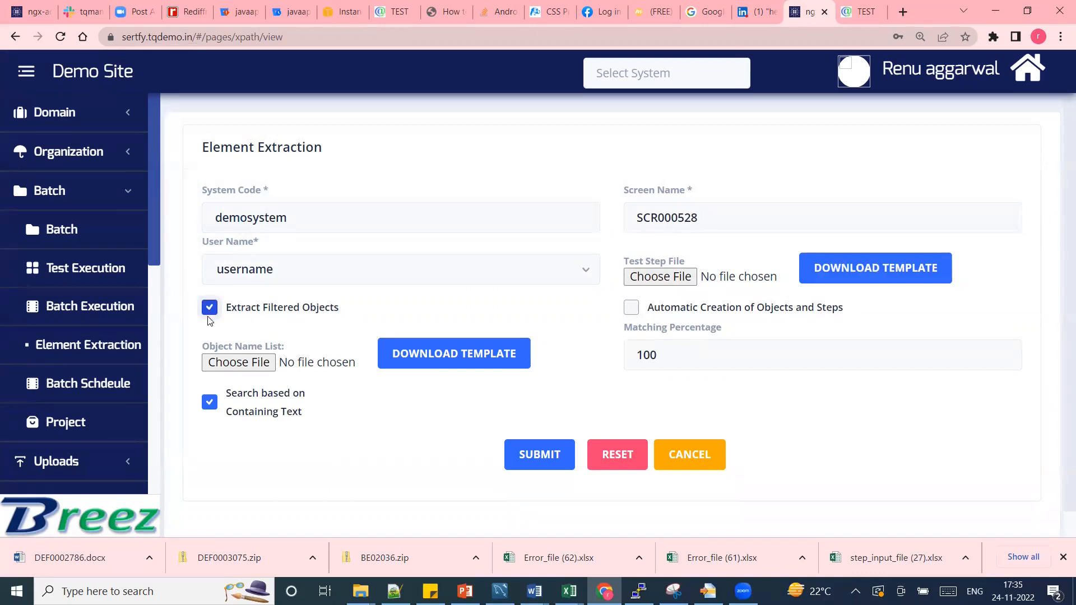
{"action": "left_click", "coordinate": [460, 359]}
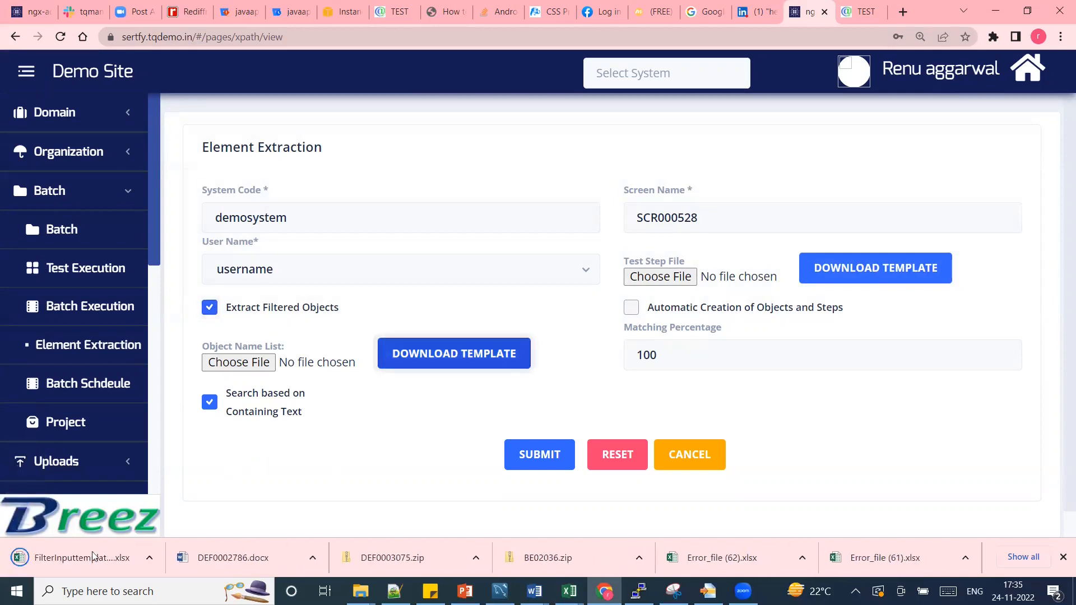
{"action": "left_click", "coordinate": [73, 562]}
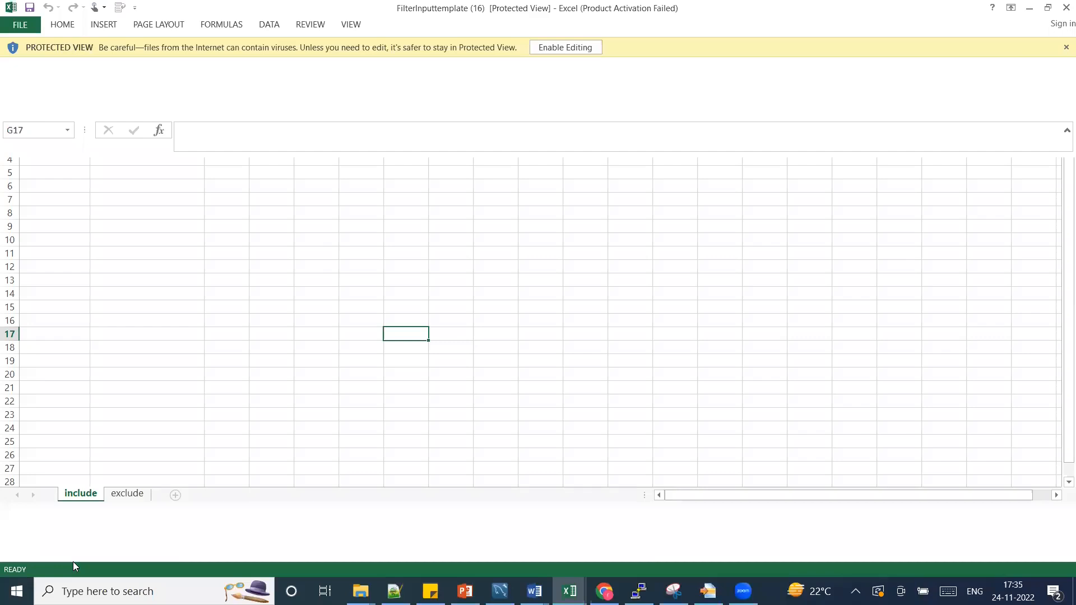
Enable editing on FilterInputtemplate (16) and select cell B2 under TagName.
{"action": "left_click", "coordinate": [565, 50]}
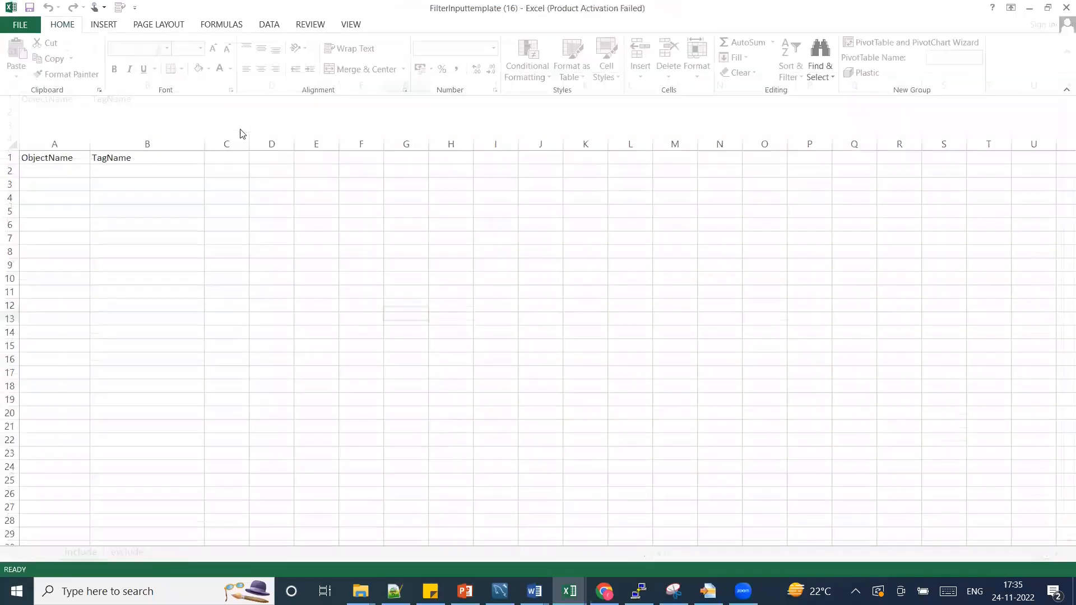
{"action": "left_click", "coordinate": [124, 171]}
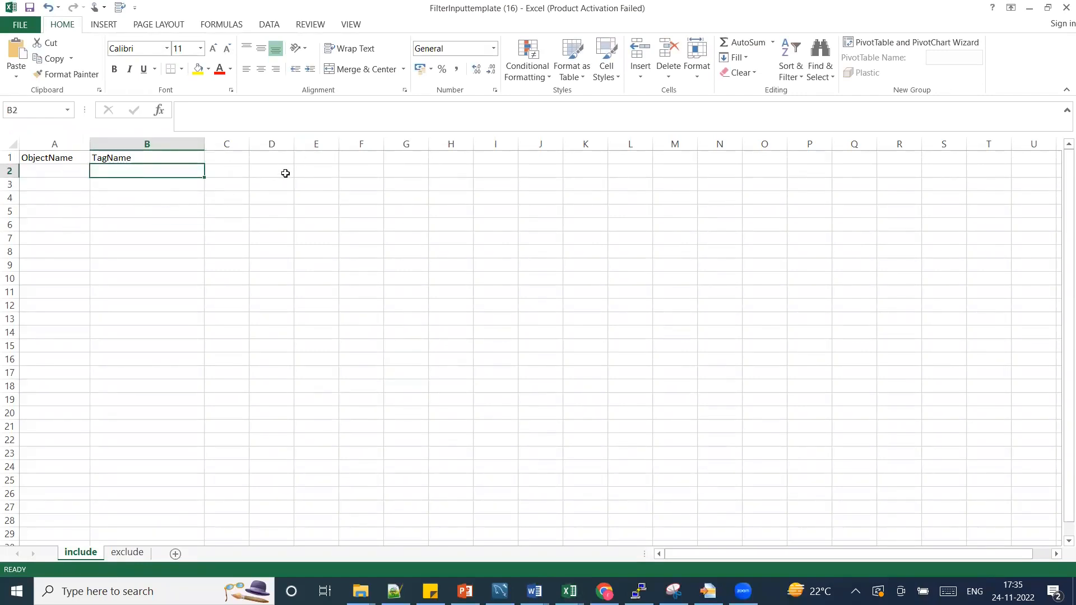
{"action": "key", "text": "alt+Tab"}
Bring up the attest.tqdemo.in sign-in tab and dismiss the saved-password suggestions.
{"action": "left_click", "coordinate": [865, 13]}
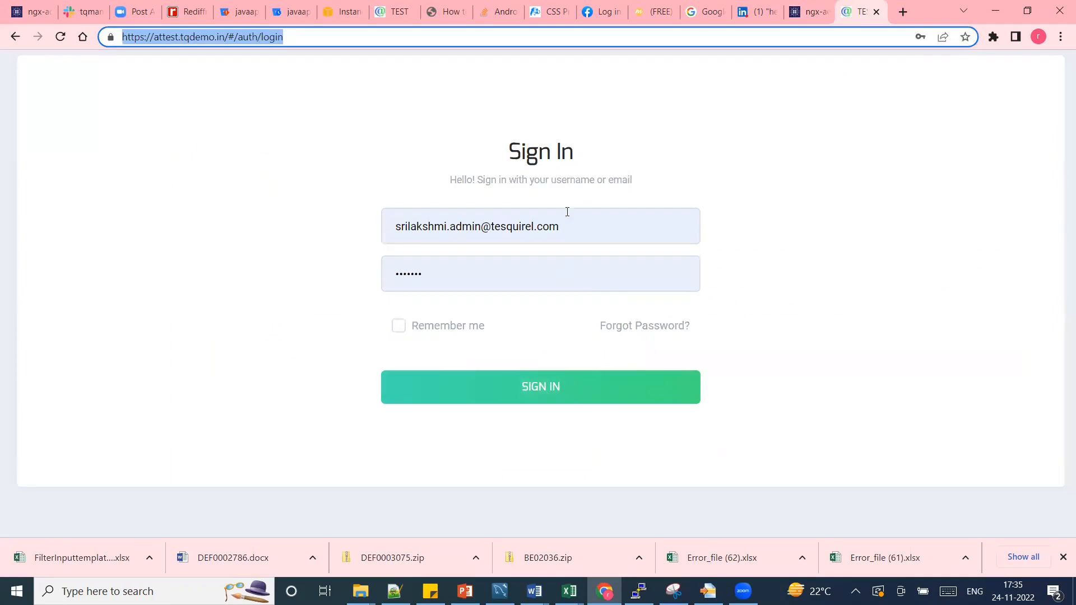
{"action": "left_click", "coordinate": [553, 224]}
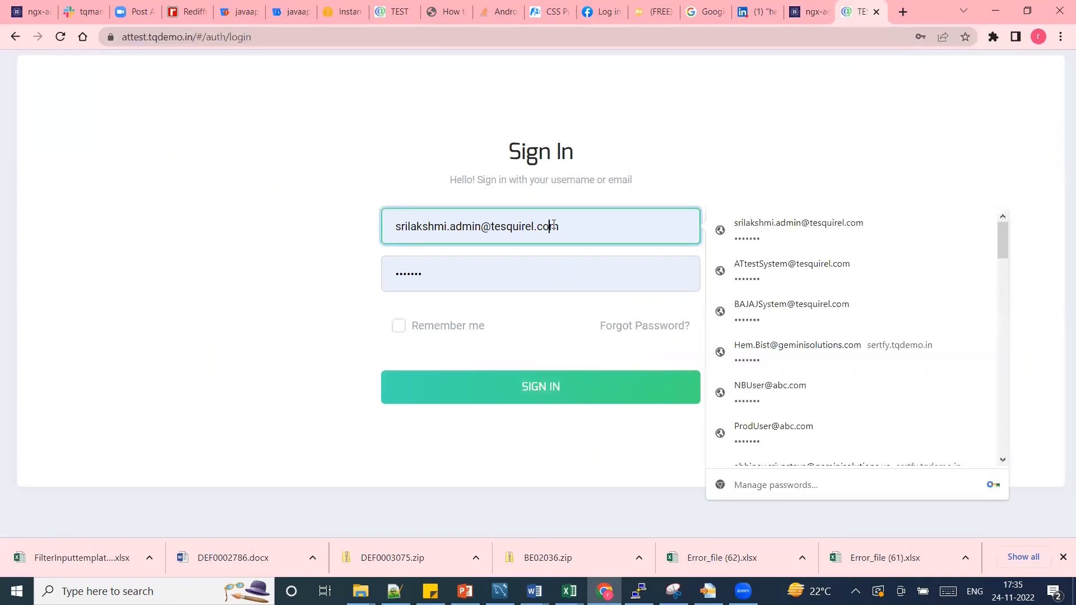
{"action": "left_click", "coordinate": [619, 455]}
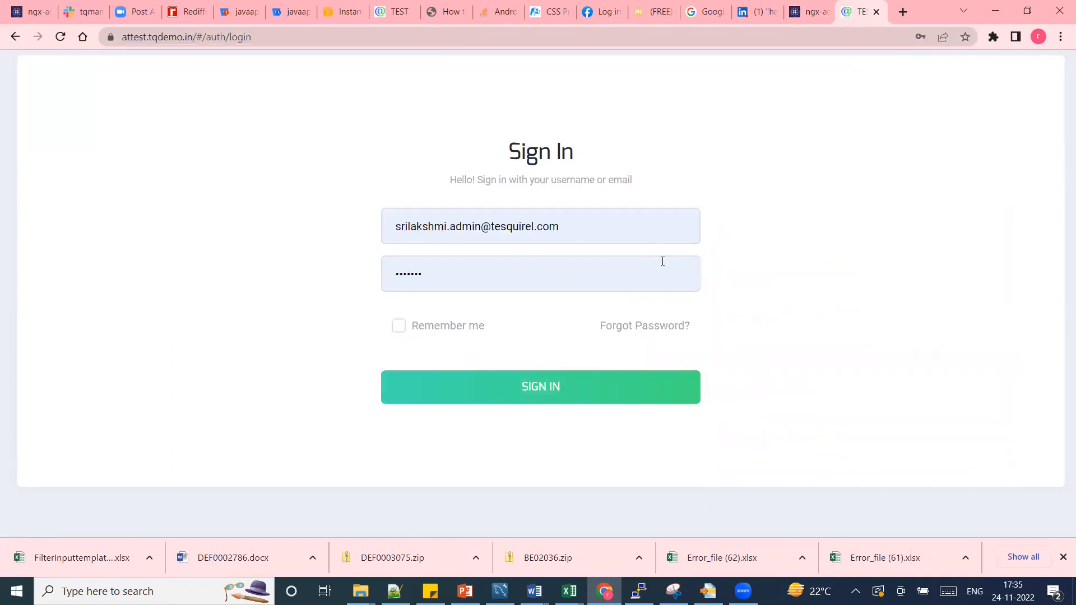
Inspect the sign-in email field in DevTools to confirm it is an input element.
{"action": "left_click", "coordinate": [645, 238]}
{"action": "right_click", "coordinate": [644, 238]}
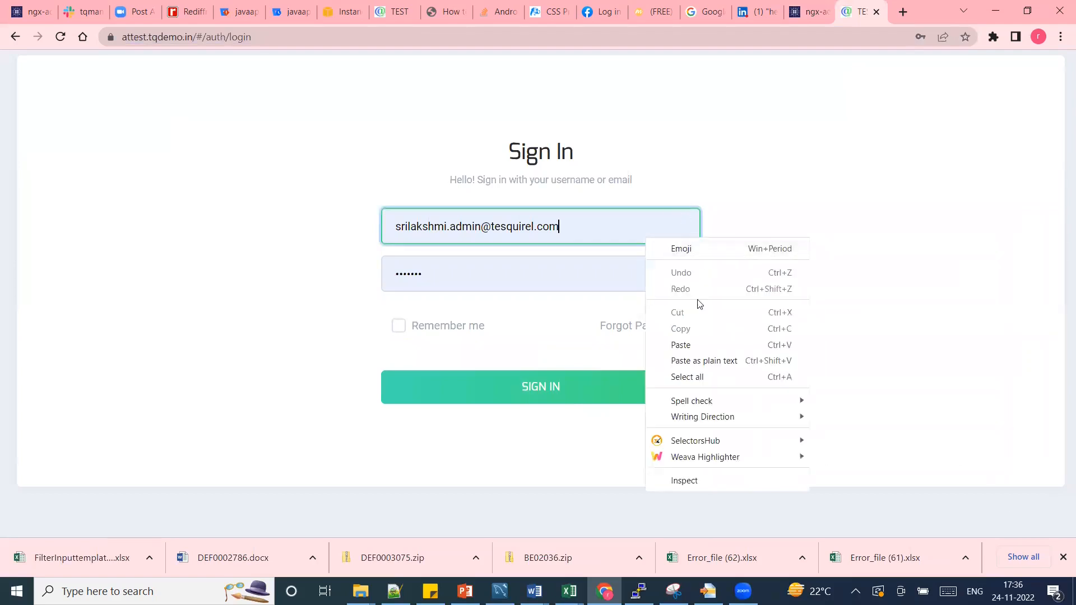
{"action": "left_click", "coordinate": [687, 485]}
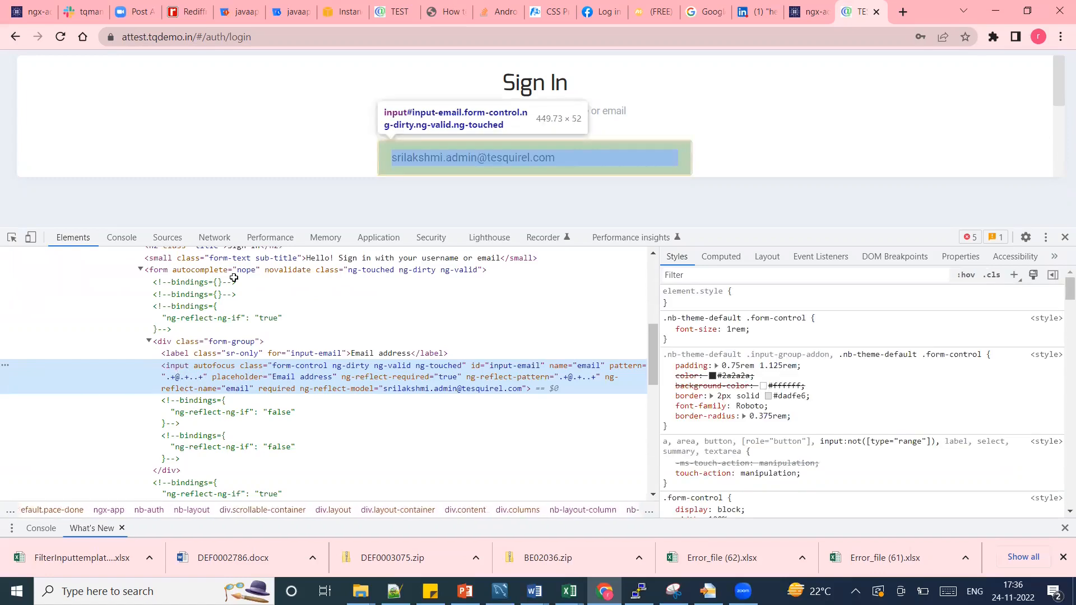
{"action": "key", "text": "alt+Tab"}
Enter 'input' in B2 and 'button' in B3, then return to the Element Extraction form.
{"action": "type", "text": "inp"}
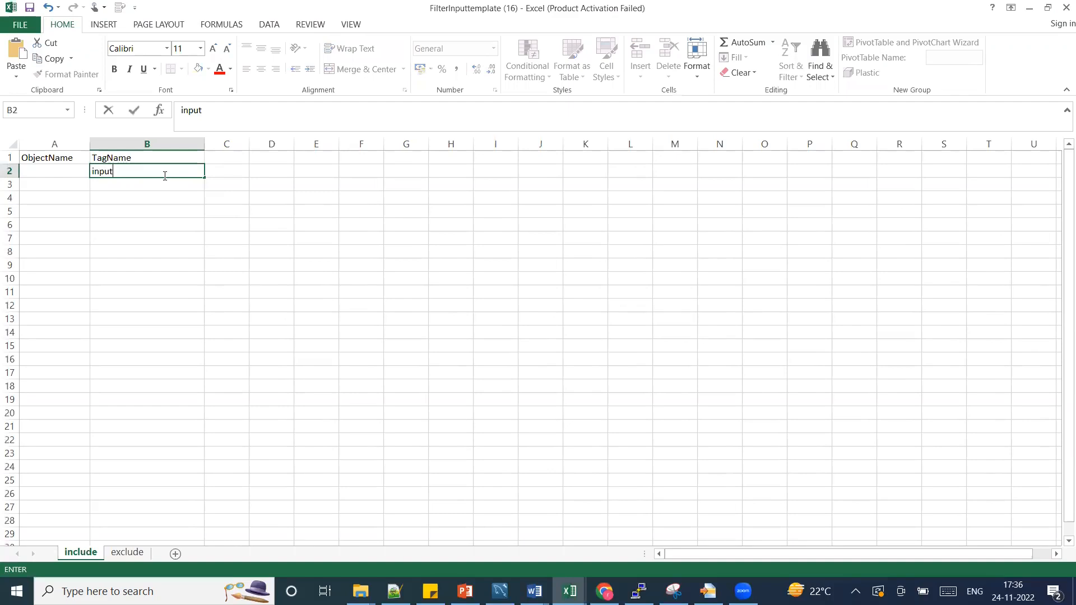
{"action": "key", "text": "Return"}
{"action": "type", "text": "button"}
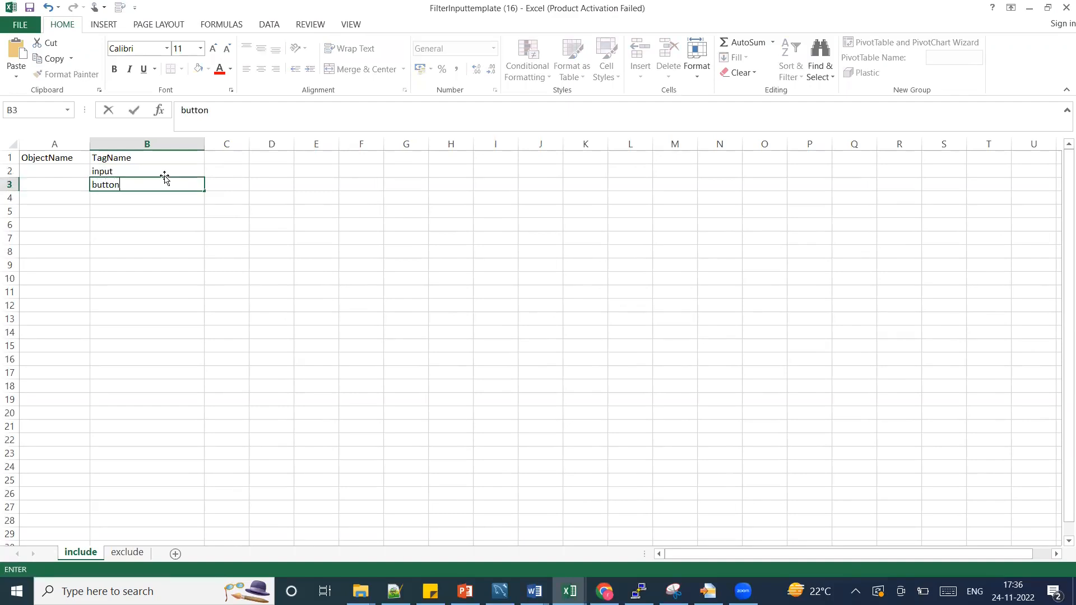
{"action": "left_click", "coordinate": [155, 220]}
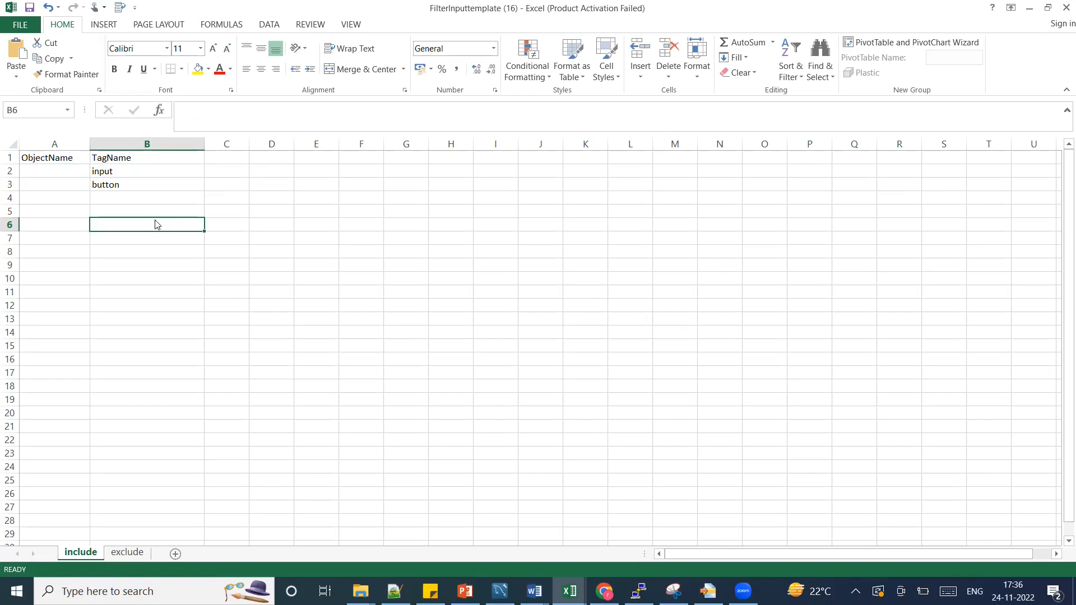
{"action": "key", "text": "alt+Tab"}
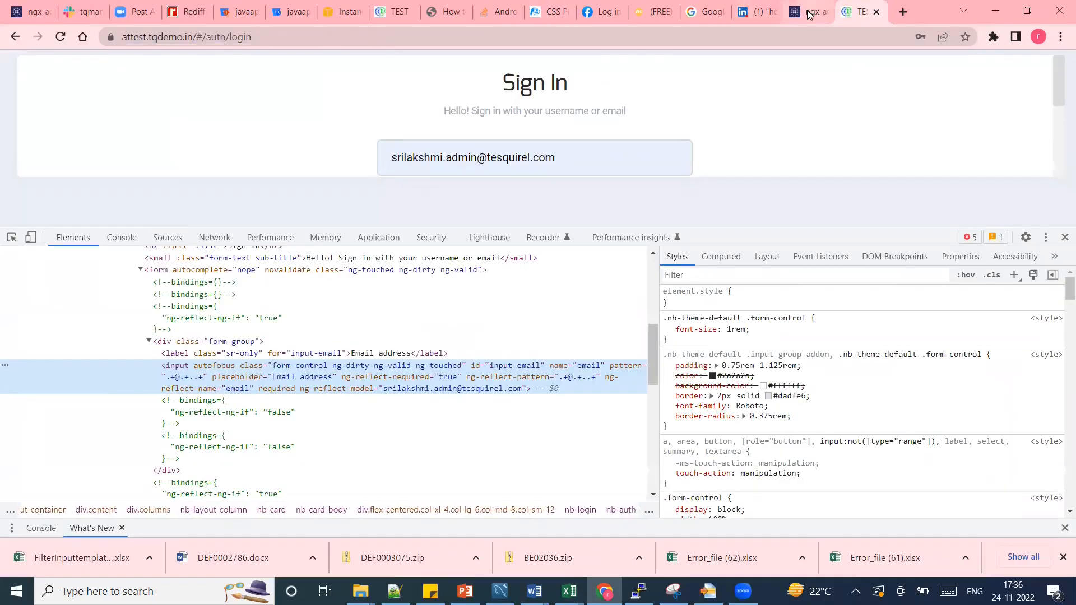
{"action": "left_click", "coordinate": [804, 4]}
Attach FilterInputtemplate (16) as the object list, tick Automatic Creation of Objects and Steps, and submit.
{"action": "left_click", "coordinate": [249, 363]}
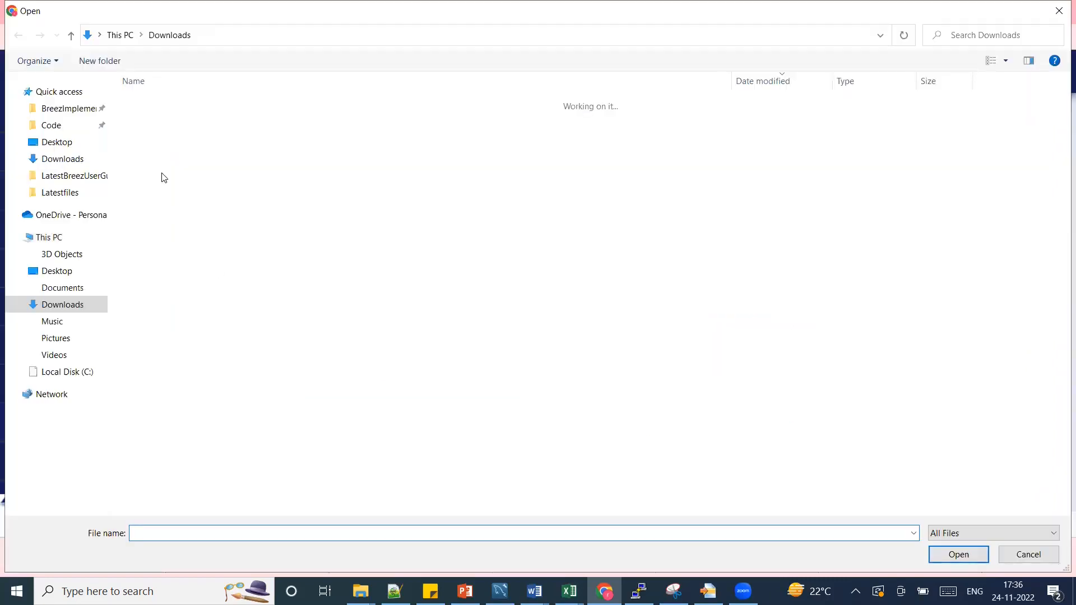
{"action": "left_click", "coordinate": [156, 123]}
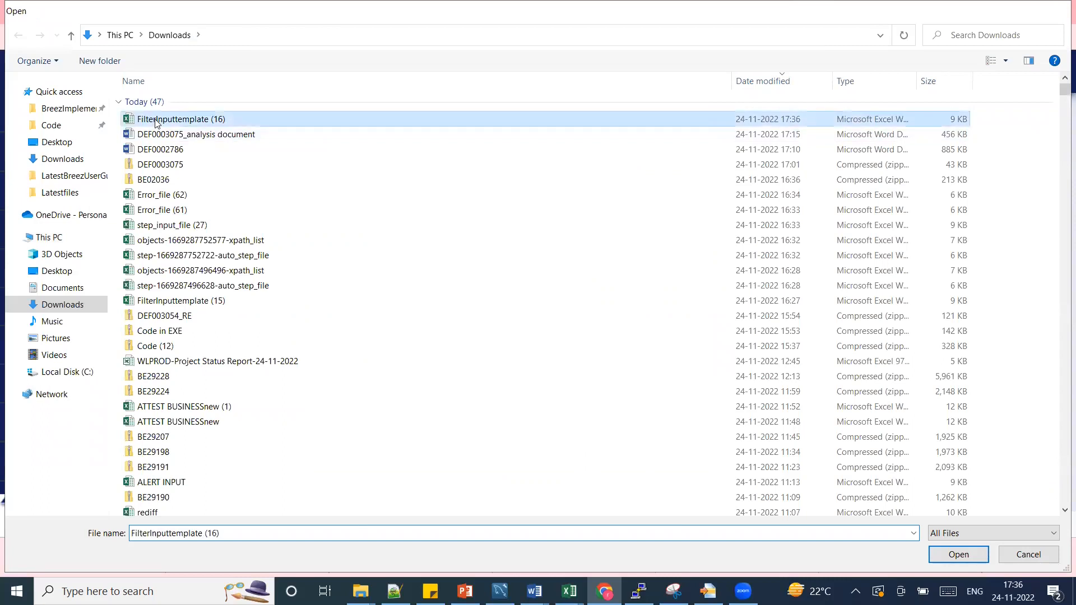
{"action": "double_click", "coordinate": [157, 119]}
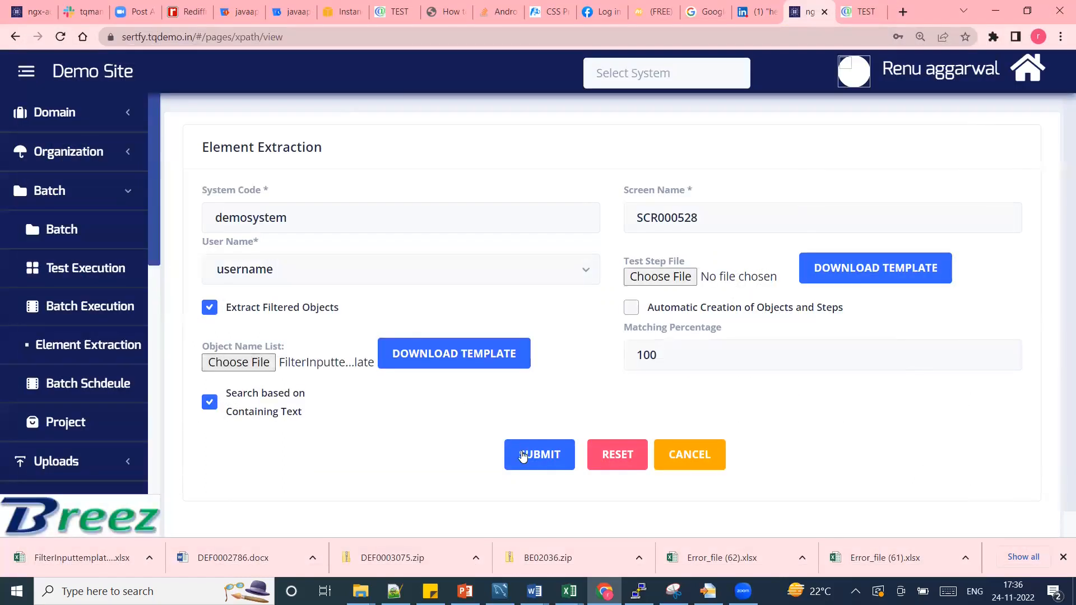
{"action": "left_click", "coordinate": [631, 317]}
{"action": "left_click", "coordinate": [532, 454]}
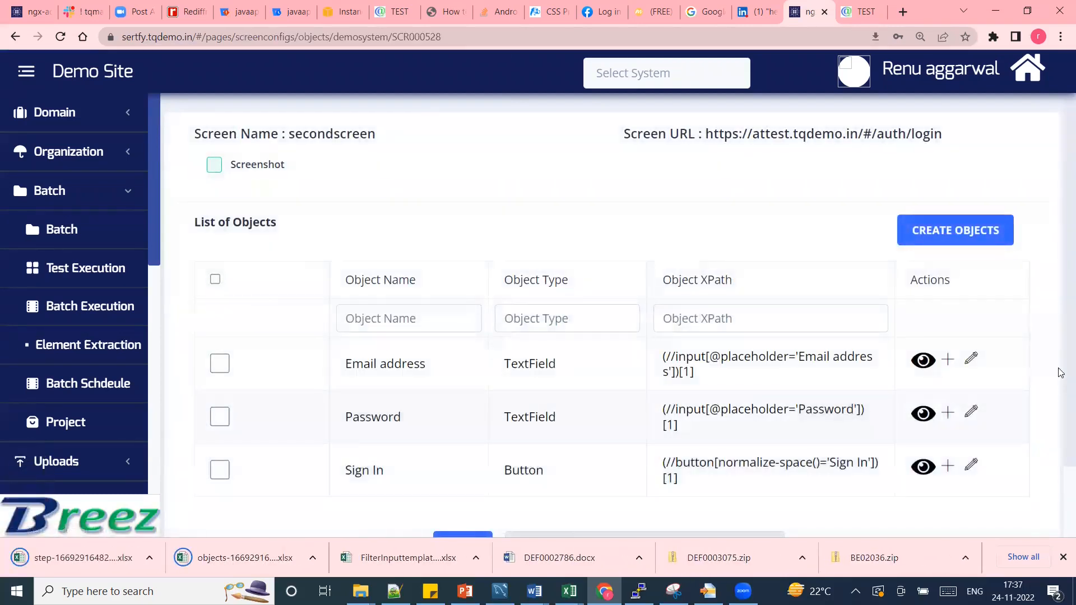
Review the extracted Email address, Password and Sign In objects and accept them with OKAY.
{"action": "scroll", "coordinate": [1061, 374], "scroll_direction": "down", "scroll_amount": 1}
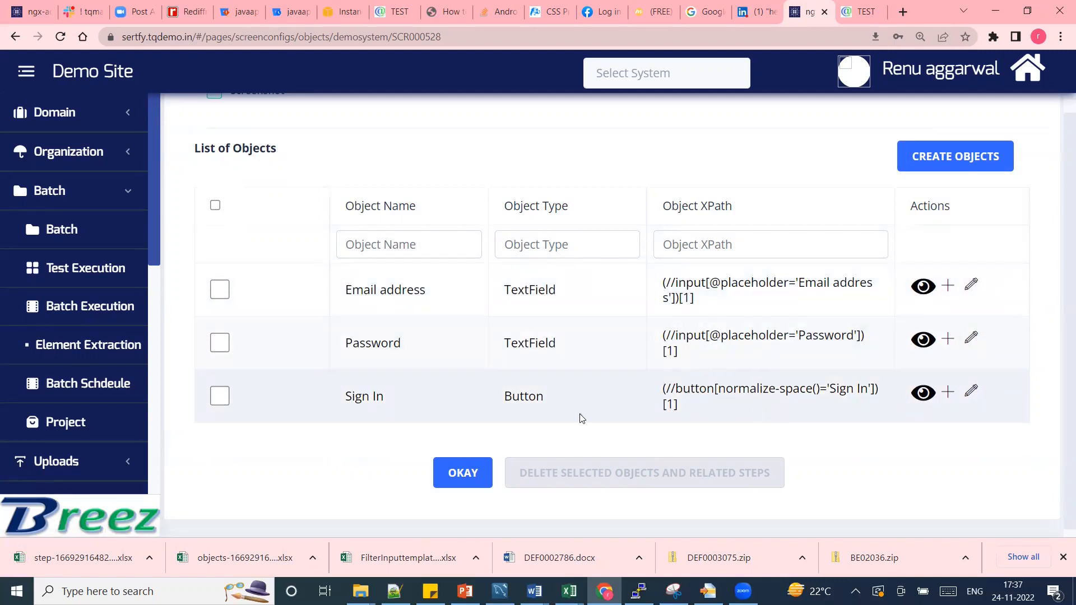
{"action": "left_click", "coordinate": [463, 480]}
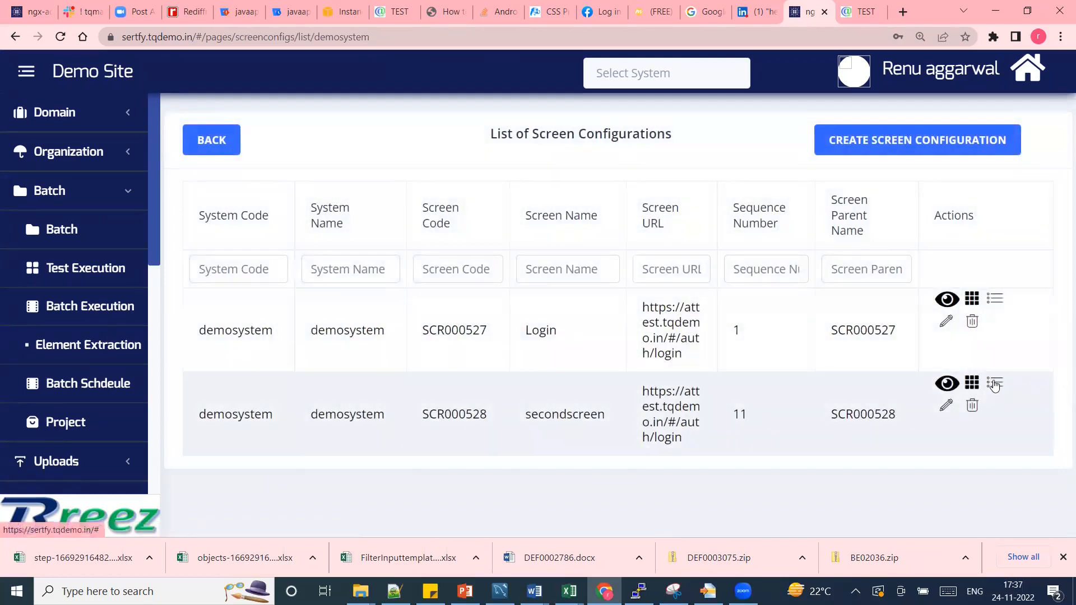
Open secondscreen's test steps and review steps TS7886–TS7888 and their graphical flow.
{"action": "left_click", "coordinate": [995, 385]}
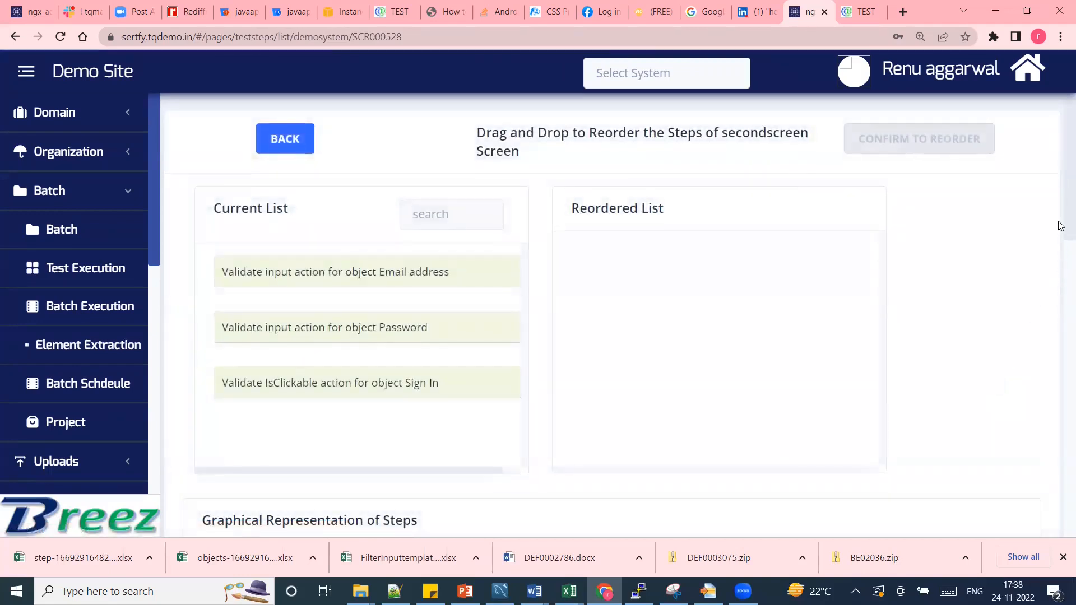
{"action": "scroll", "coordinate": [1060, 226], "scroll_direction": "down", "scroll_amount": 3}
{"action": "scroll", "coordinate": [1061, 216], "scroll_direction": "down", "scroll_amount": 5}
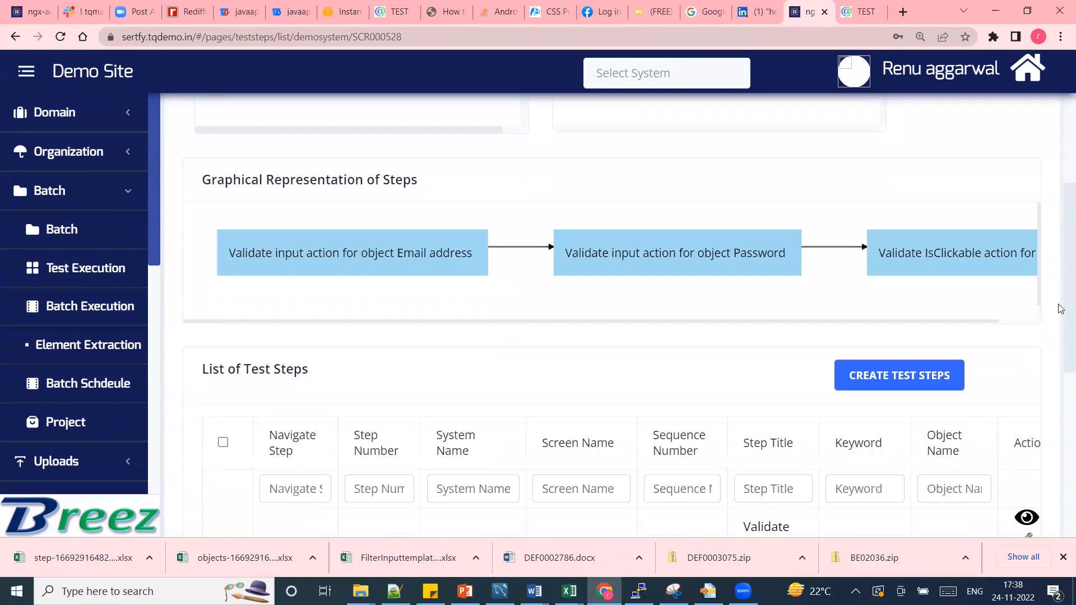
{"action": "scroll", "coordinate": [1060, 361], "scroll_direction": "down", "scroll_amount": 1}
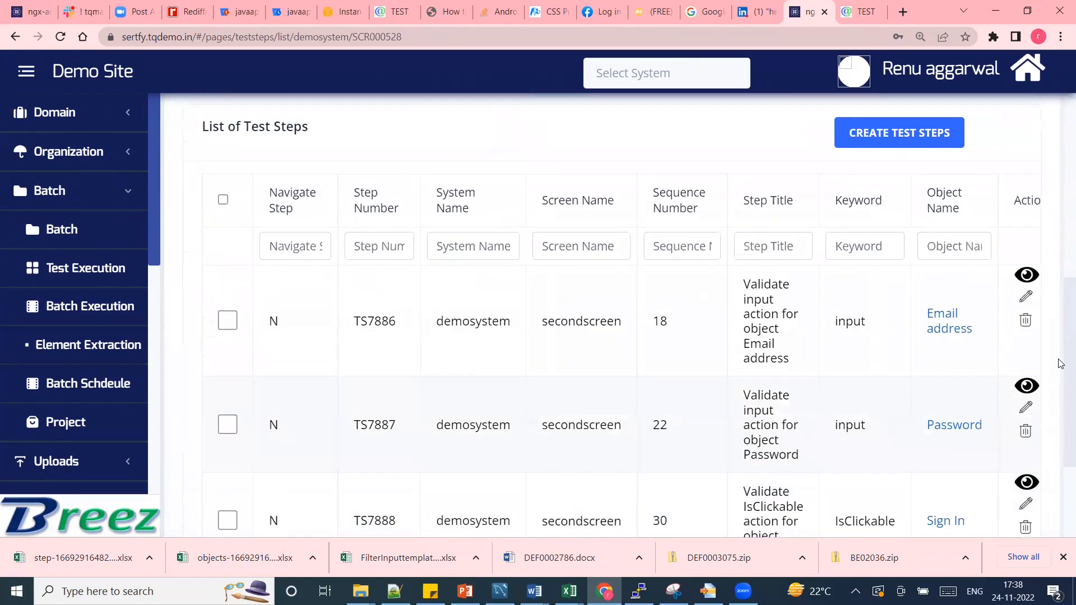
{"action": "scroll", "coordinate": [1060, 366], "scroll_direction": "down", "scroll_amount": 1}
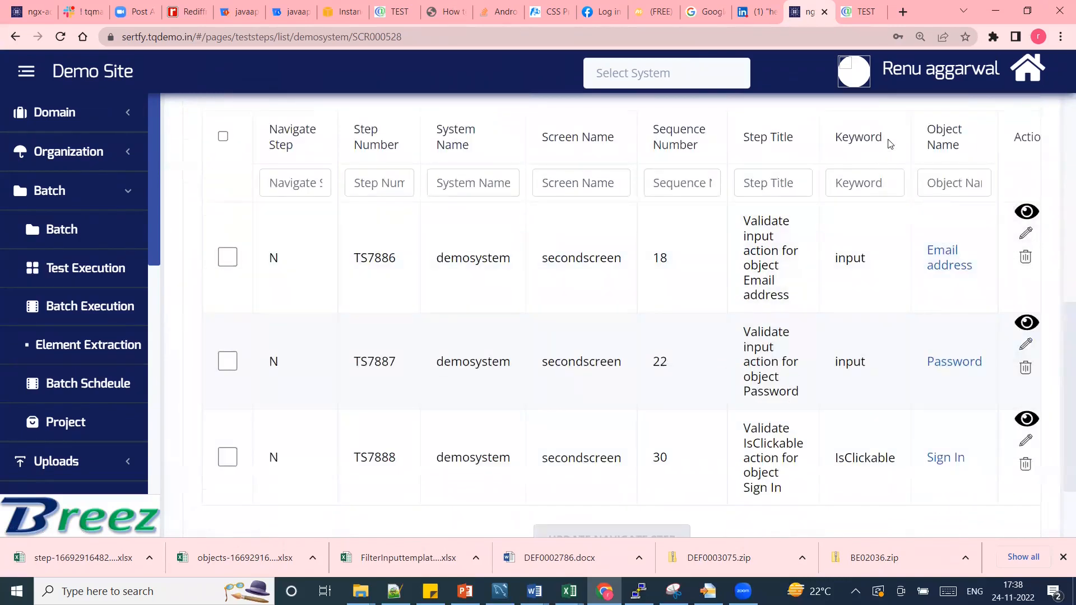
{"action": "double_click", "coordinate": [866, 138]}
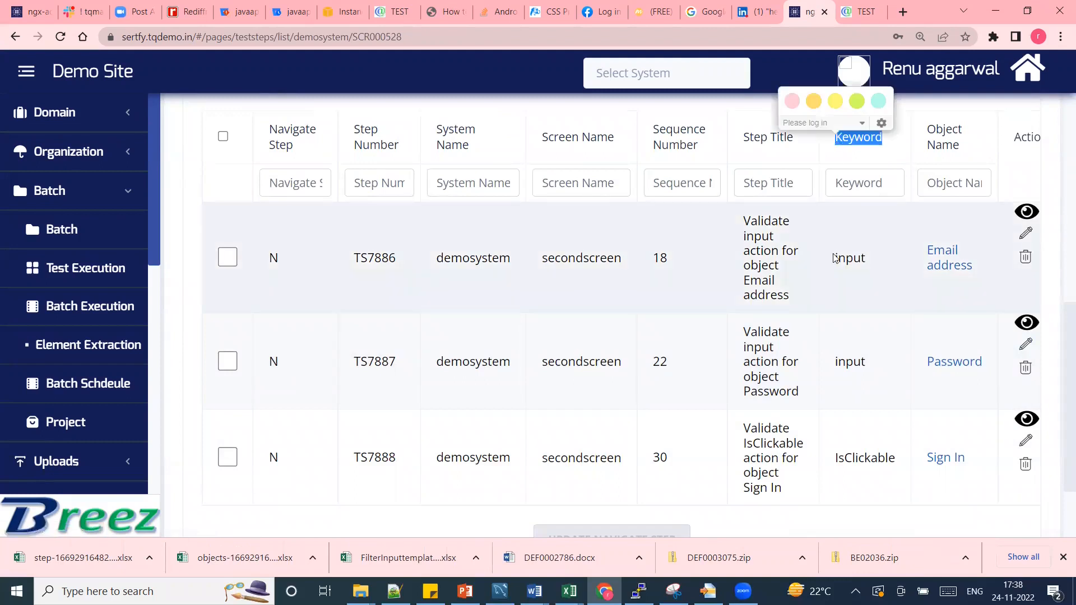
{"action": "left_click", "coordinate": [856, 235]}
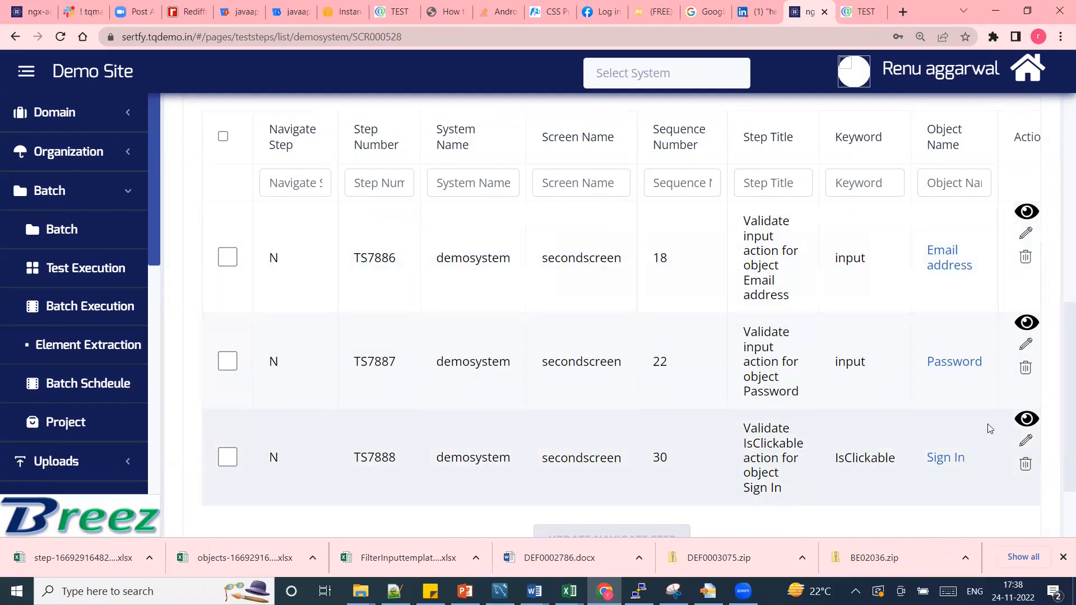
{"action": "scroll", "coordinate": [1061, 404], "scroll_direction": "down", "scroll_amount": 1}
{"action": "left_click_drag", "start_coordinate": [1061, 403], "coordinate": [1061, 167]}
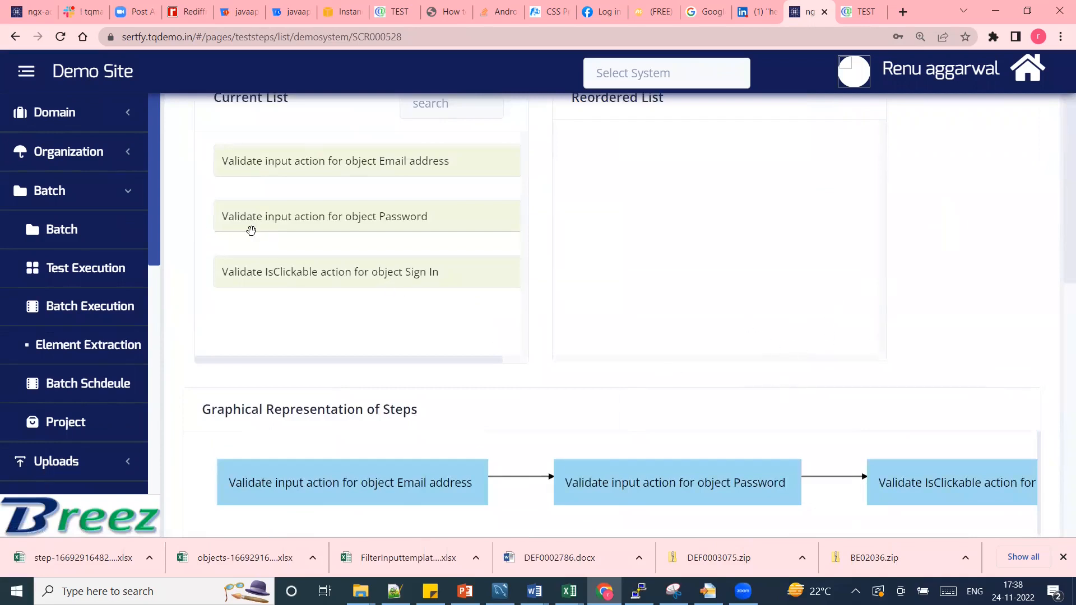
On the Test Case Execution By Batch page, choose project PROJ0170 and batch demosystem_TestExecution.
{"action": "left_click", "coordinate": [65, 196]}
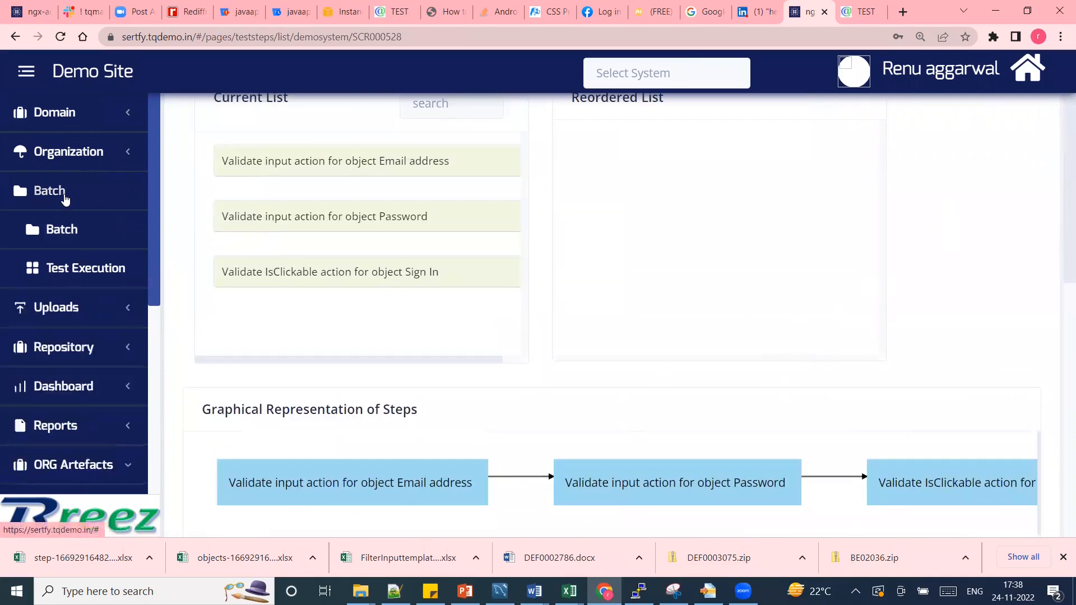
{"action": "left_click", "coordinate": [66, 196]}
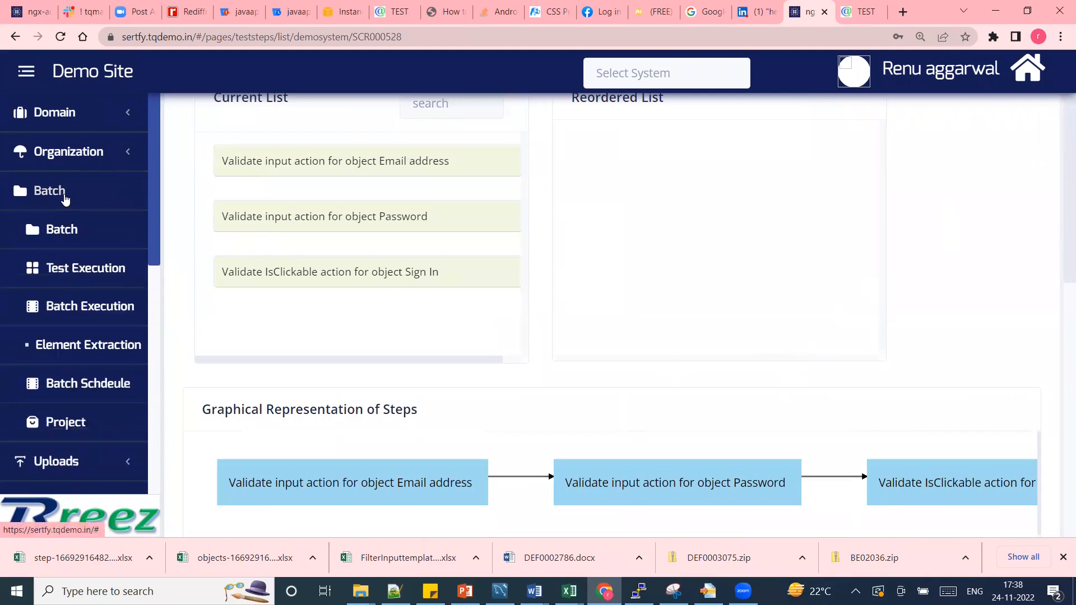
{"action": "left_click", "coordinate": [85, 271]}
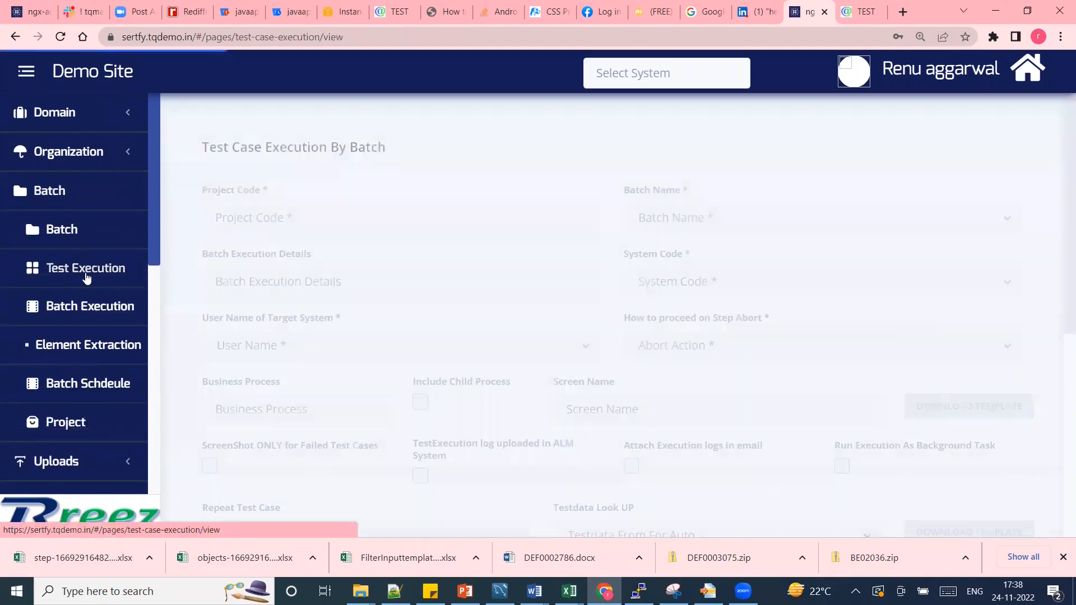
{"action": "left_click", "coordinate": [324, 216]}
{"action": "type", "text": "de"}
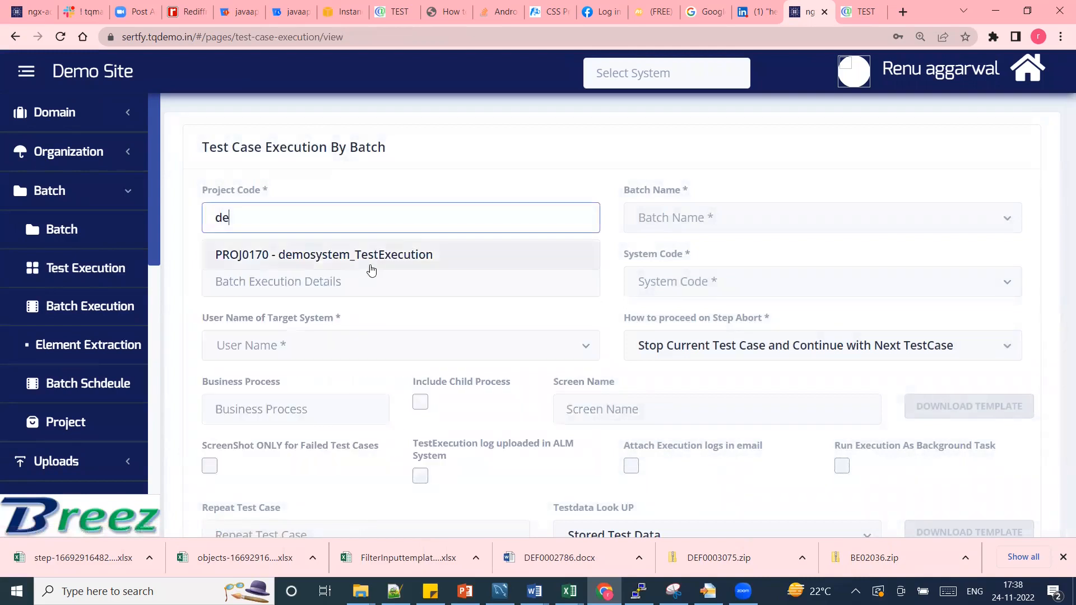
{"action": "left_click", "coordinate": [377, 256]}
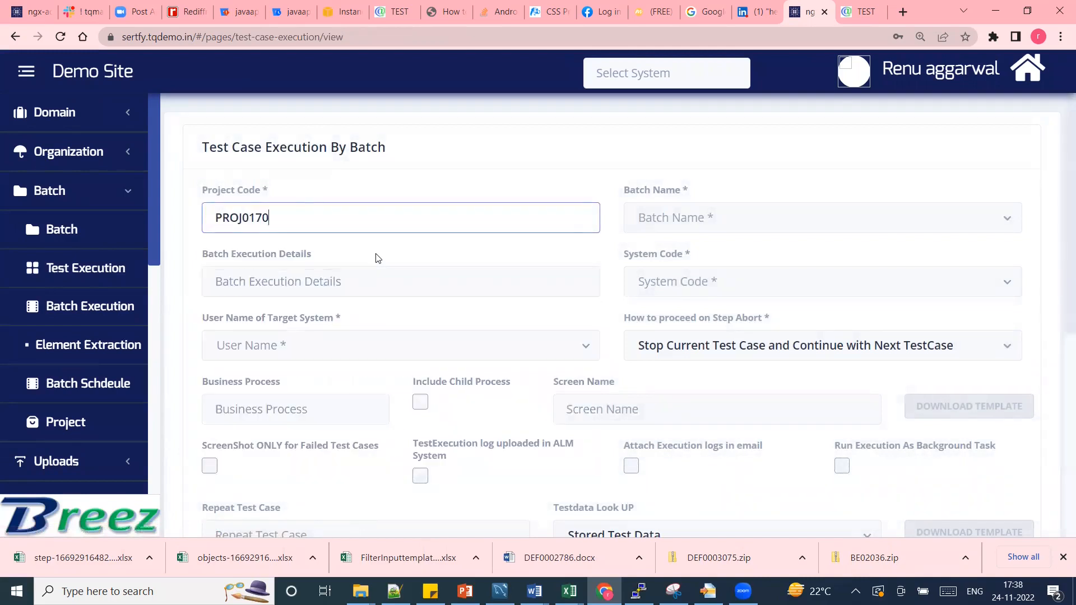
{"action": "left_click", "coordinate": [667, 219]}
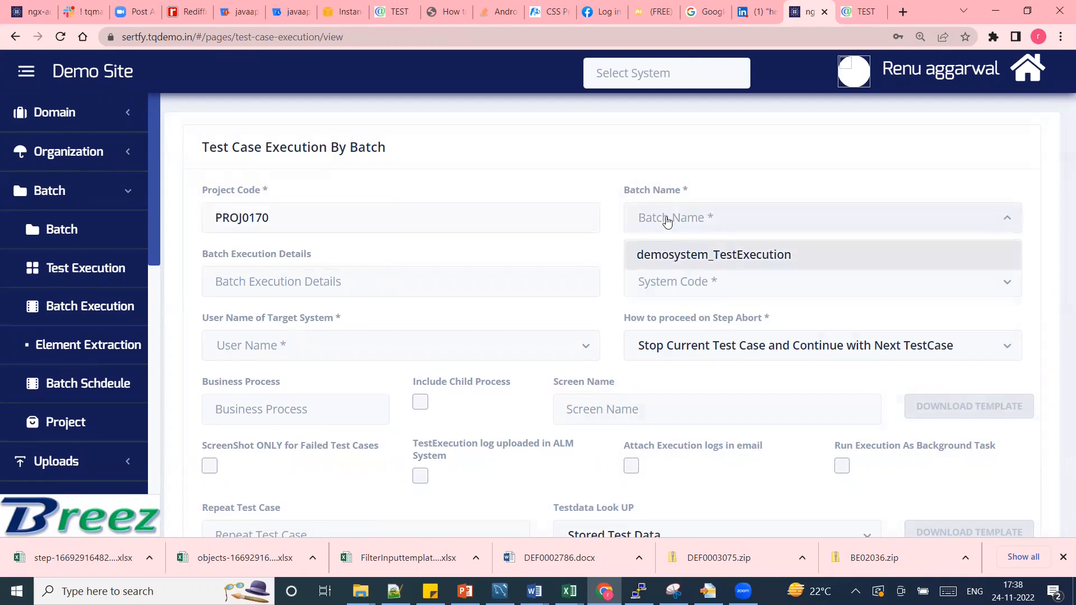
{"action": "left_click", "coordinate": [668, 254]}
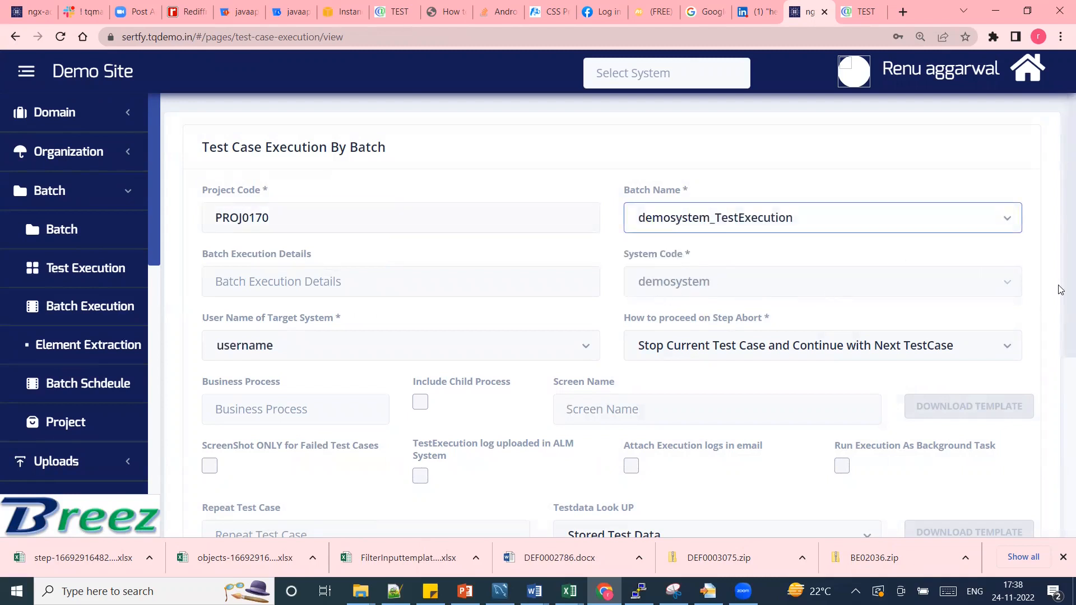
Select screen secondscreen, then download and open its step input template in Excel.
{"action": "scroll", "coordinate": [1061, 289], "scroll_direction": "down", "scroll_amount": 3}
{"action": "left_click", "coordinate": [646, 249]}
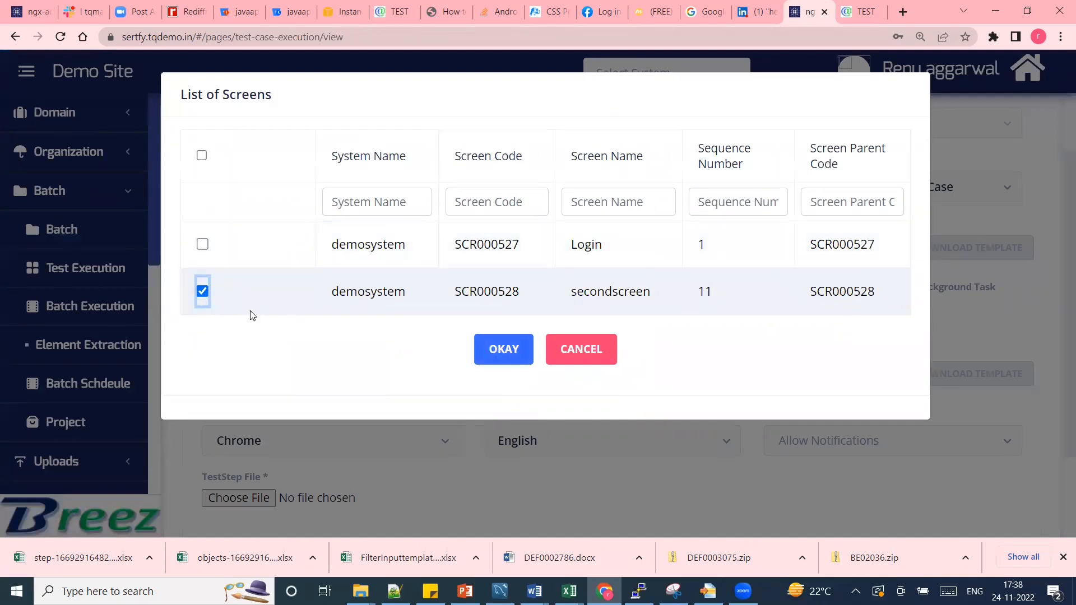
{"action": "left_click", "coordinate": [505, 356]}
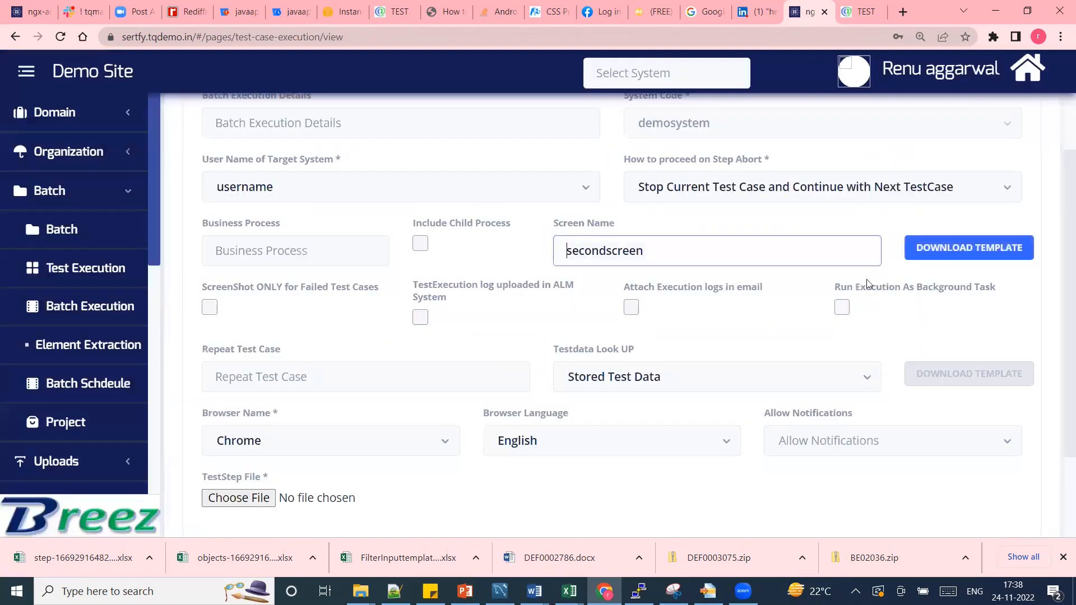
{"action": "left_click", "coordinate": [945, 253]}
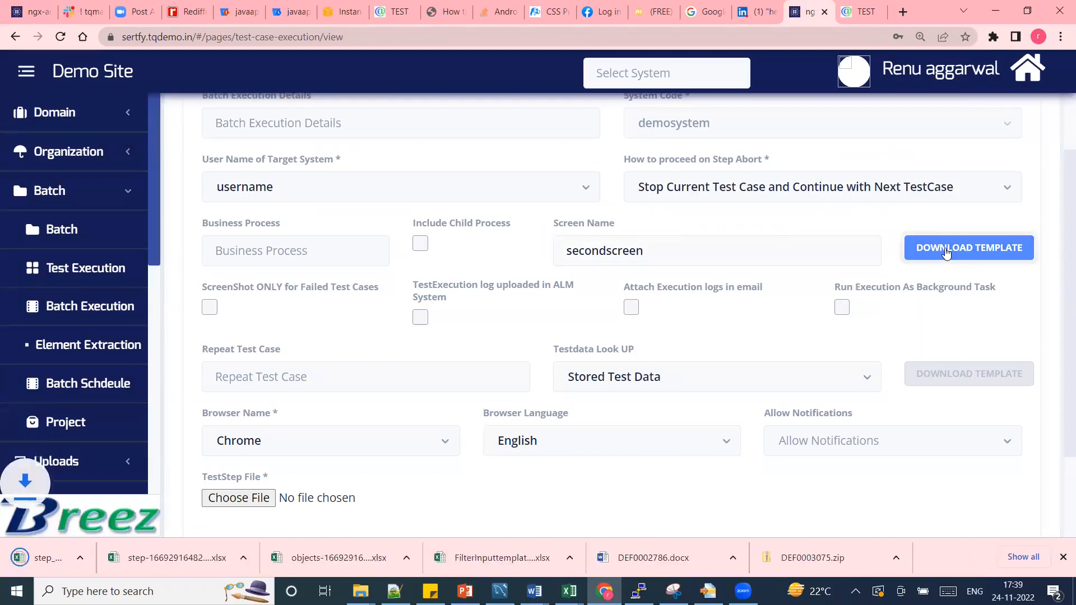
{"action": "left_click", "coordinate": [93, 561]}
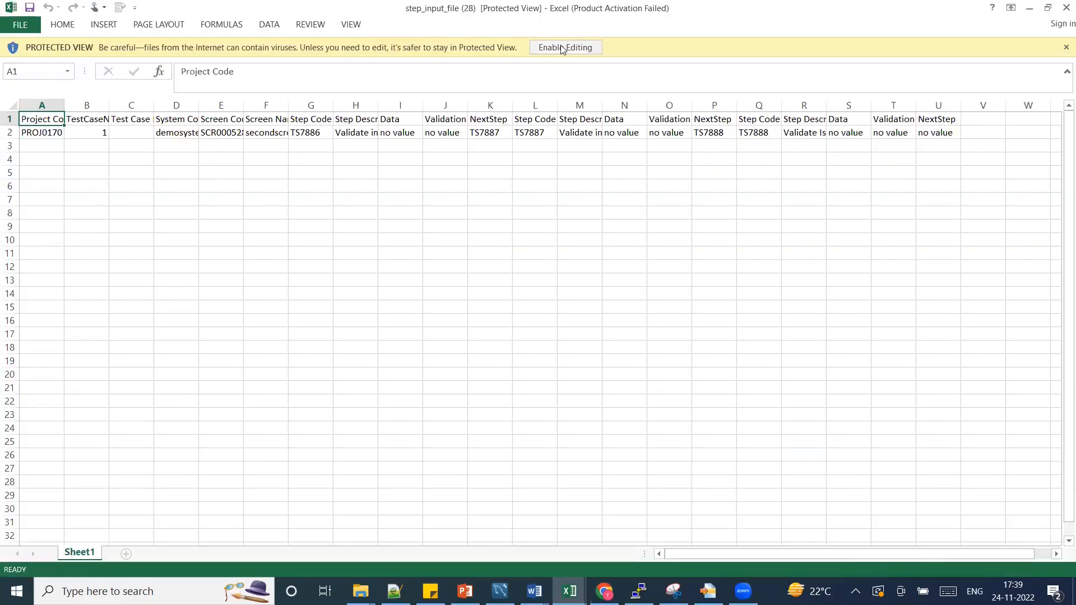
Enable editing, autofit all columns, and enter test case name 'loginfunc' in C2.
{"action": "left_click", "coordinate": [562, 48]}
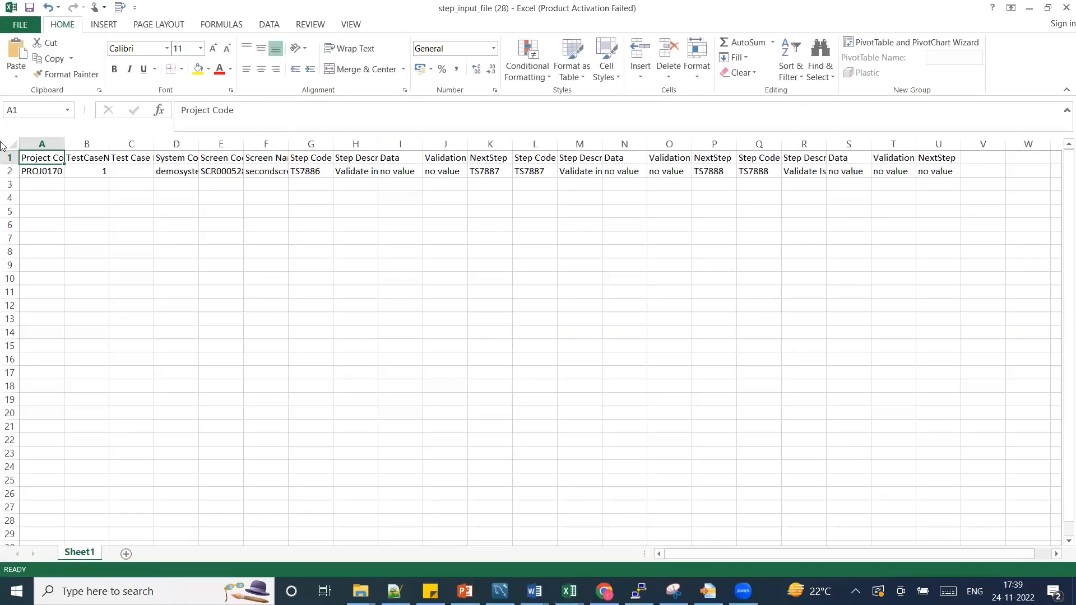
{"action": "left_click", "coordinate": [12, 143]}
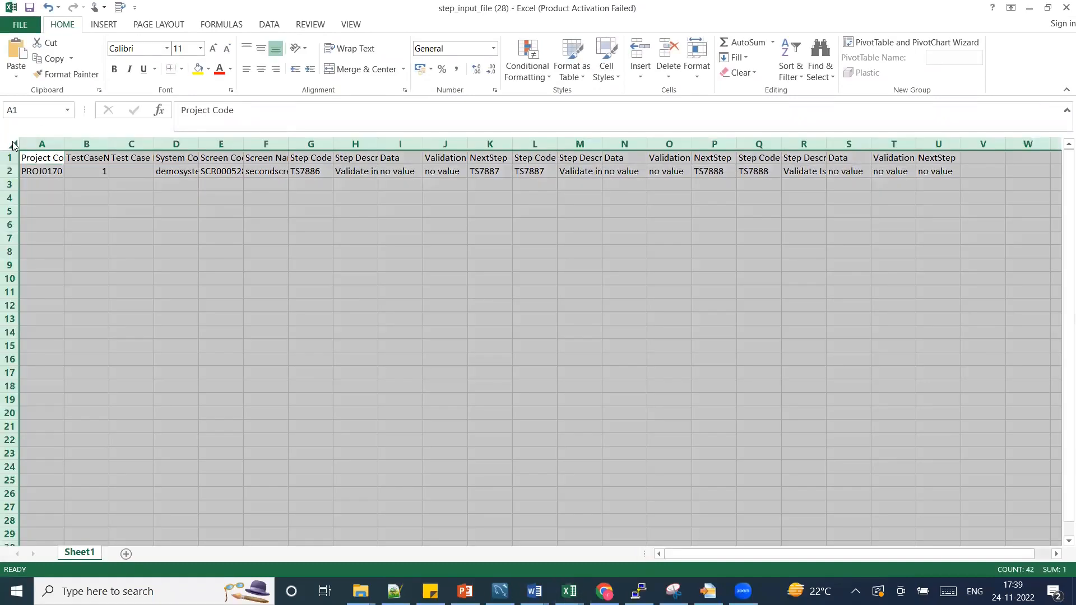
{"action": "double_click", "coordinate": [154, 139]}
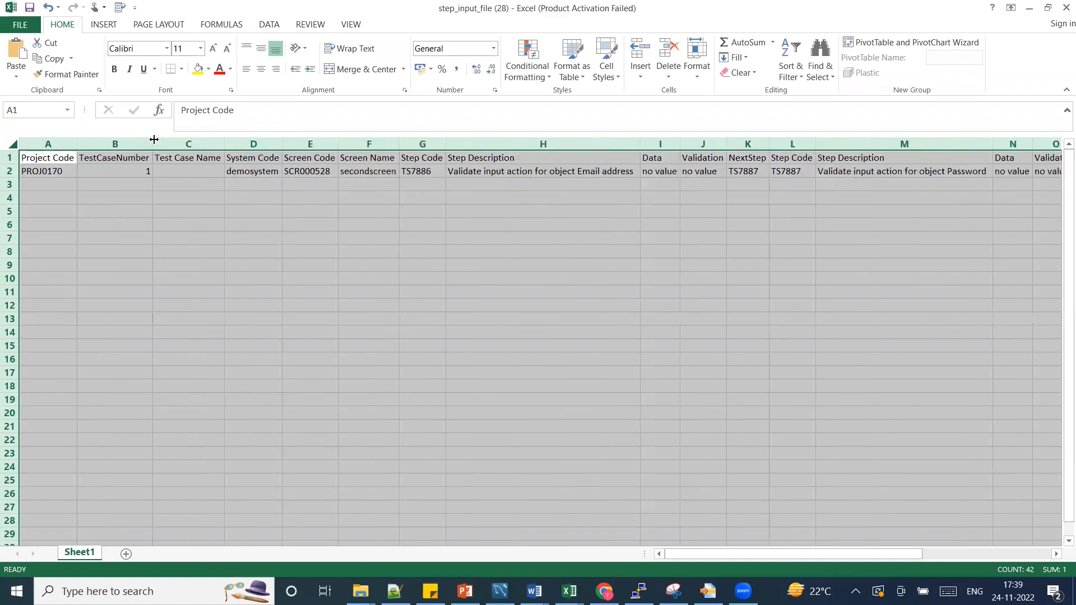
{"action": "left_click", "coordinate": [177, 172]}
{"action": "type", "text": "login"}
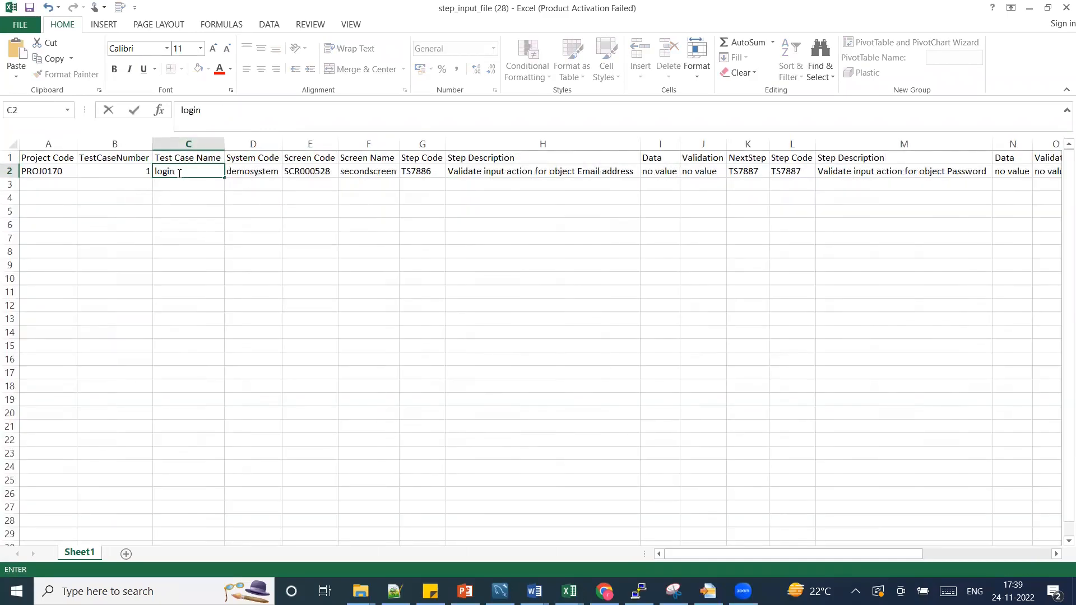
{"action": "key", "text": "ctrl+Return"}
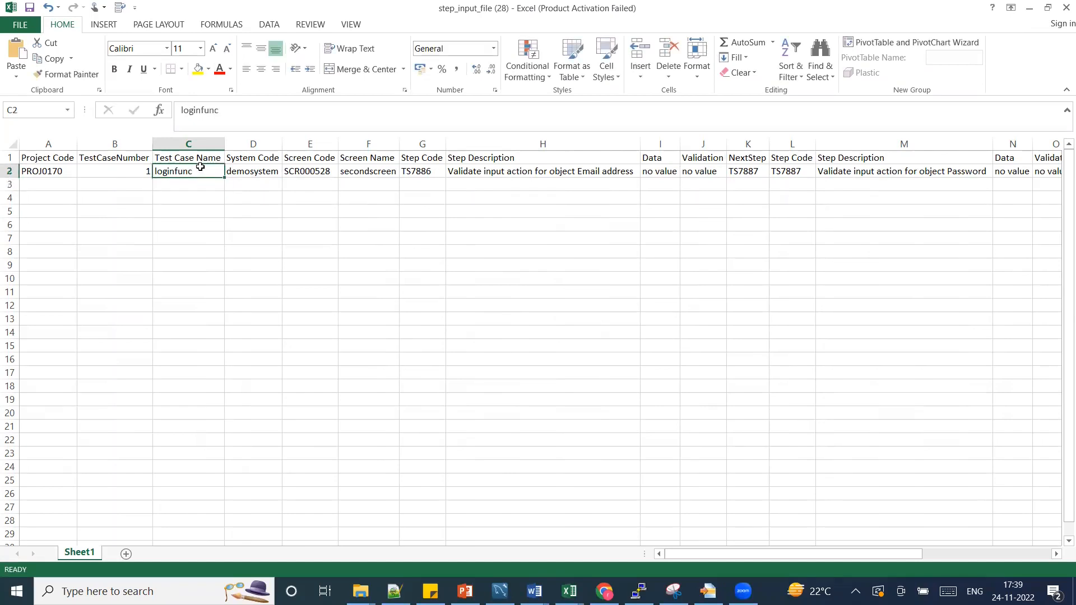
Copy the login email from the sign-in page and paste it into Data cell I2.
{"action": "key", "text": "Right"}
{"action": "key", "text": "Right"}
{"action": "key", "text": "Right"}
{"action": "key", "text": "Right"}
{"action": "key", "text": "Right"}
{"action": "key", "text": "Right"}
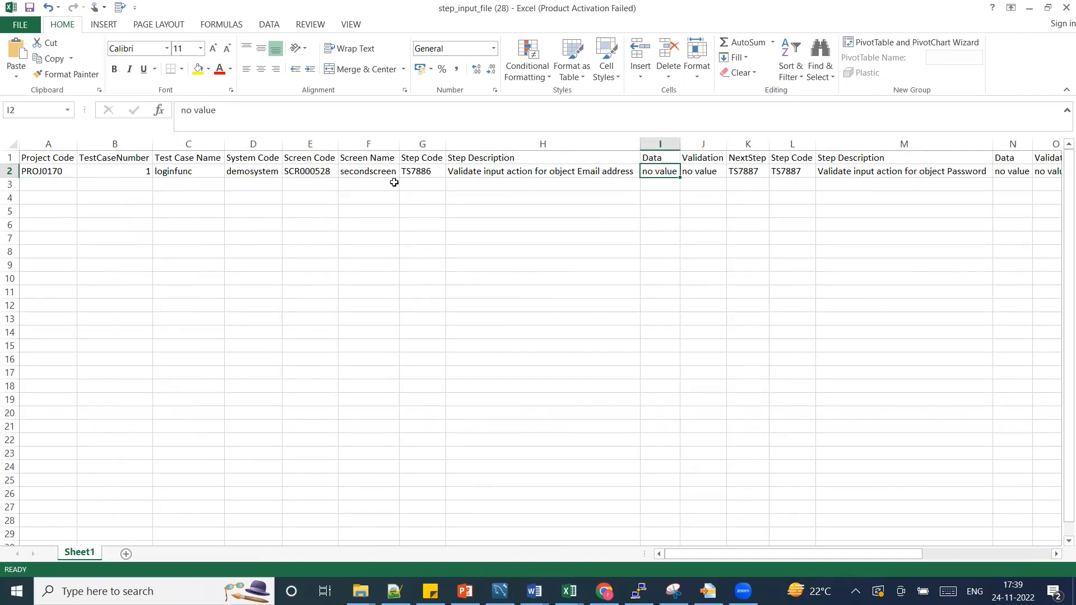
{"action": "key", "text": "alt+Tab"}
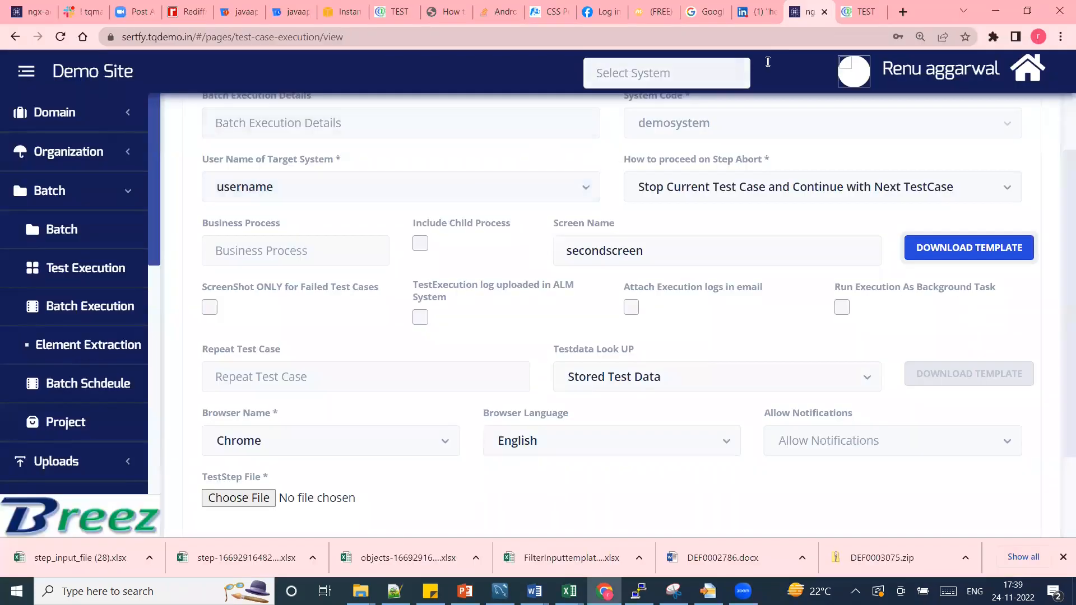
{"action": "left_click", "coordinate": [860, 12]}
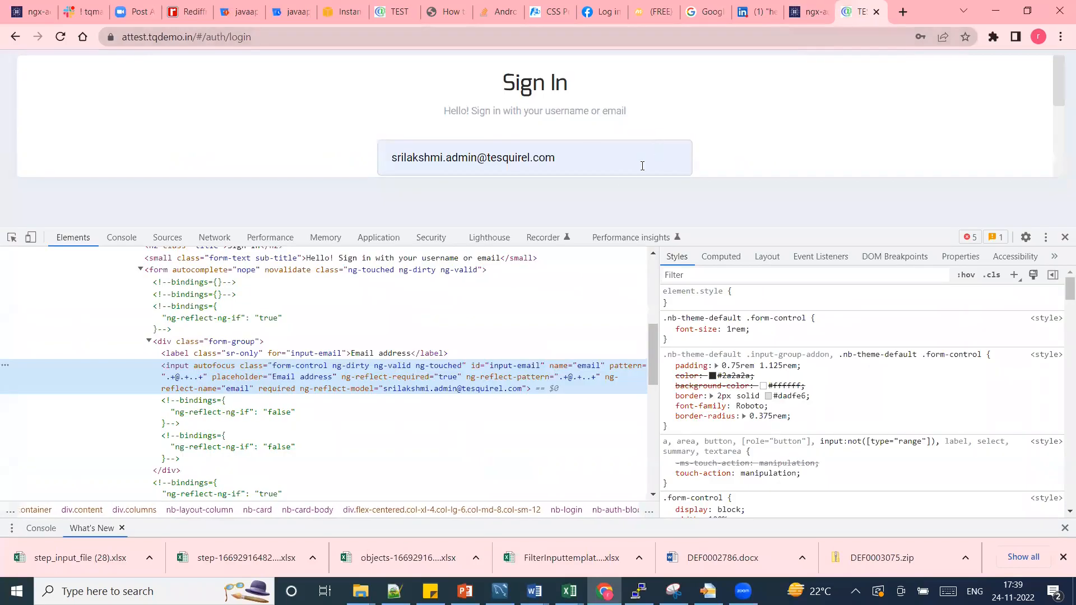
{"action": "left_click_drag", "start_coordinate": [560, 158], "coordinate": [386, 120]}
{"action": "key", "text": "alt+Tab"}
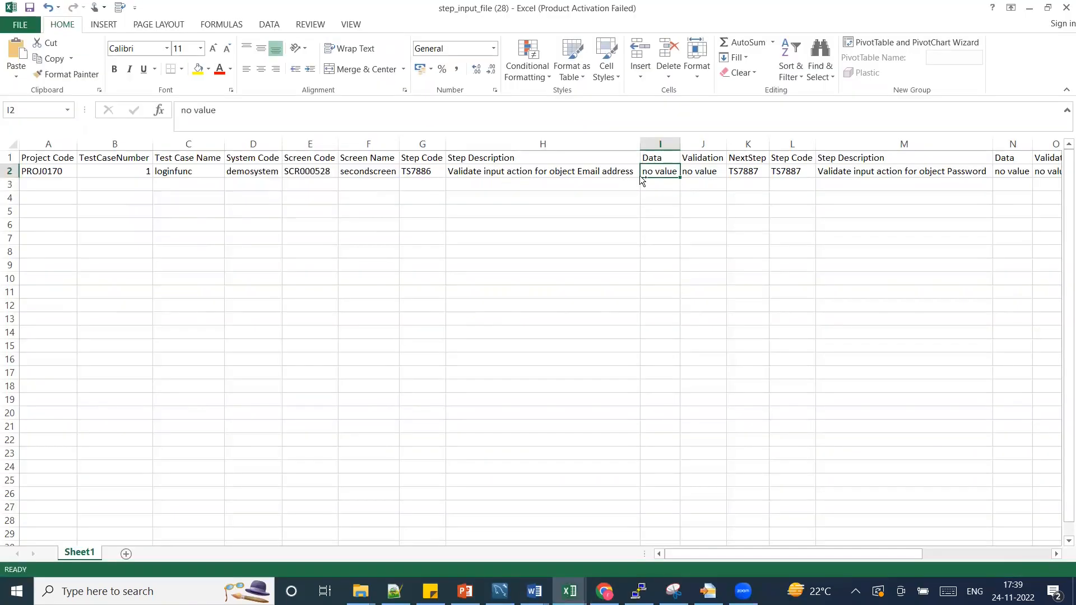
{"action": "key", "text": "ctrl+v"}
{"action": "key", "text": "Right"}
{"action": "key", "text": "Right"}
{"action": "key", "text": "Right"}
{"action": "key", "text": "Right"}
{"action": "key", "text": "Right"}
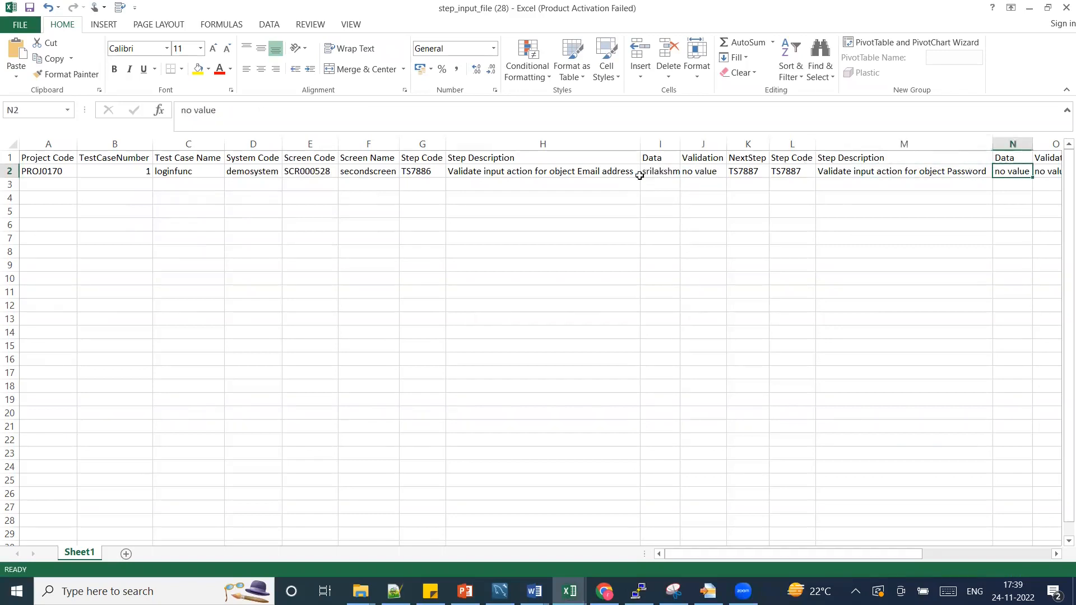
Widen column I to show the full email and highlight cell I2 in yellow.
{"action": "key", "text": "Right"}
{"action": "type", "text": "tsq"}
{"action": "key", "text": "BackSpace"}
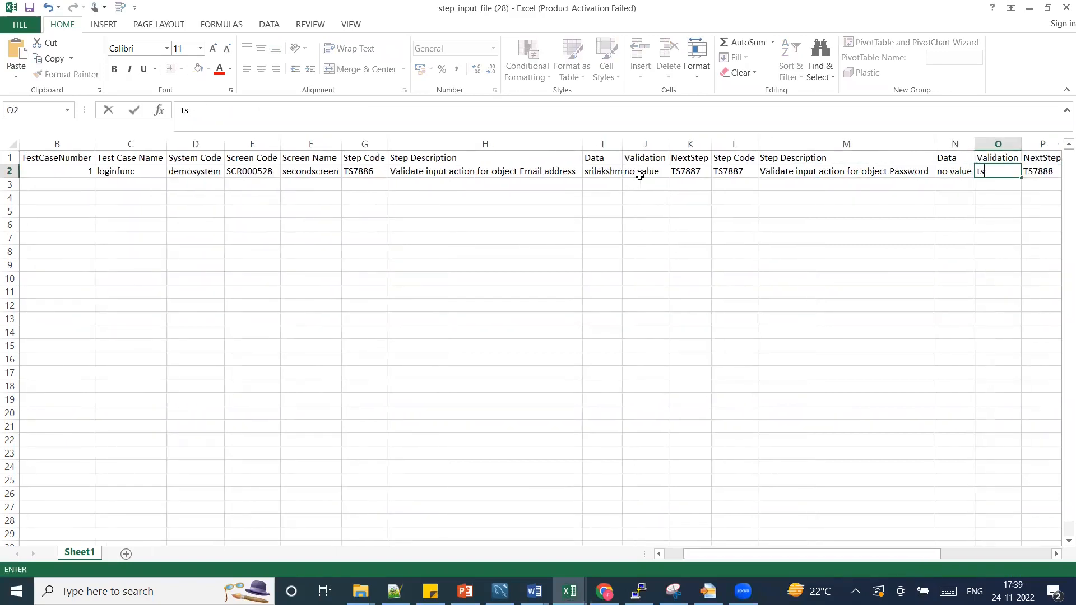
{"action": "key", "text": "Left"}
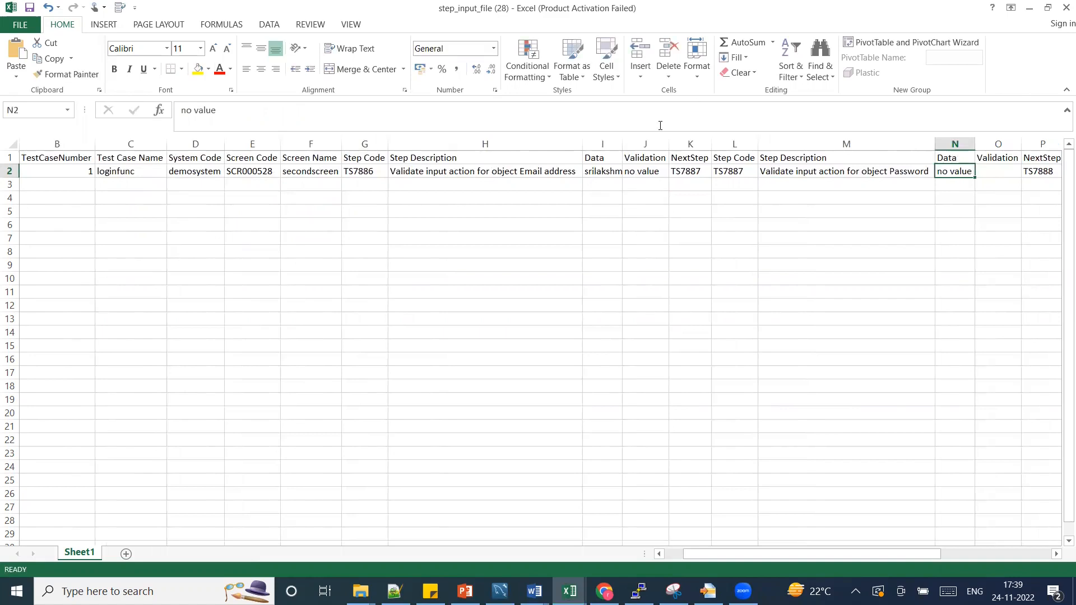
{"action": "left_click_drag", "start_coordinate": [622, 144], "coordinate": [722, 118]}
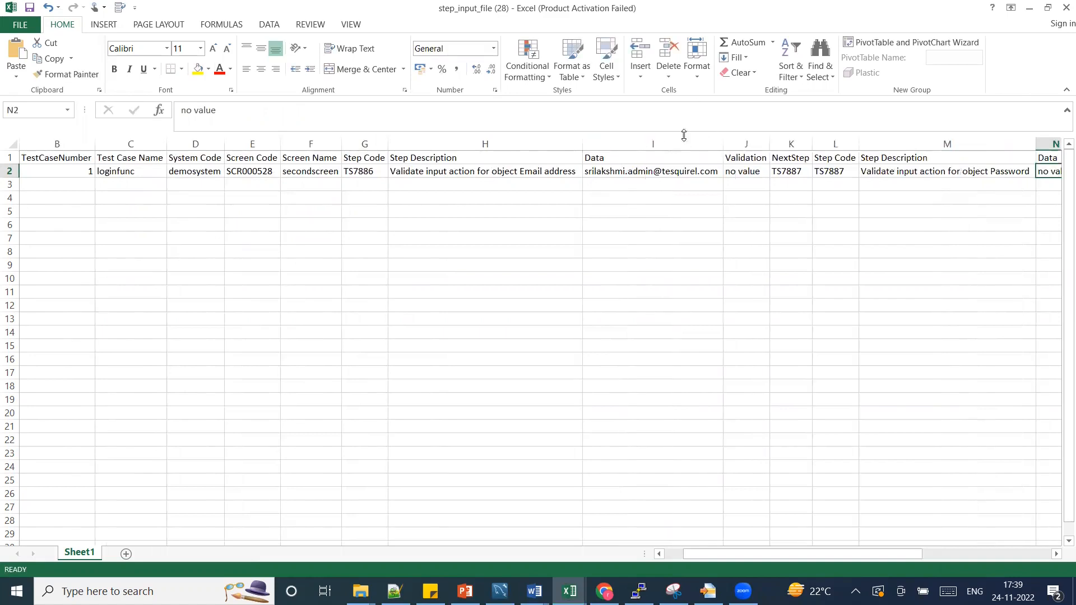
{"action": "left_click", "coordinate": [642, 155]}
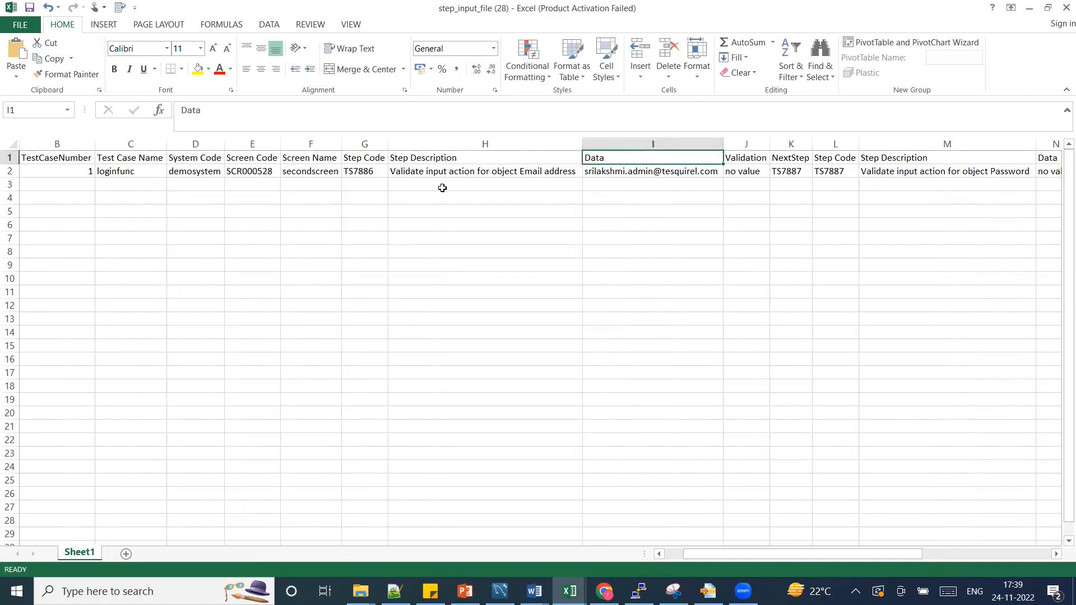
{"action": "left_click", "coordinate": [427, 173]}
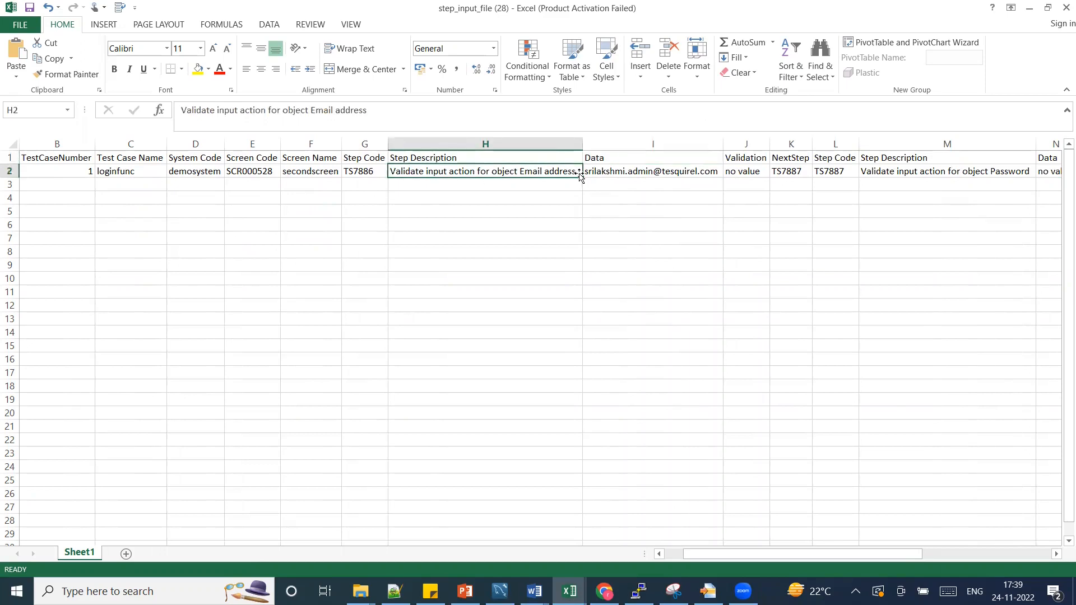
{"action": "left_click", "coordinate": [628, 170]}
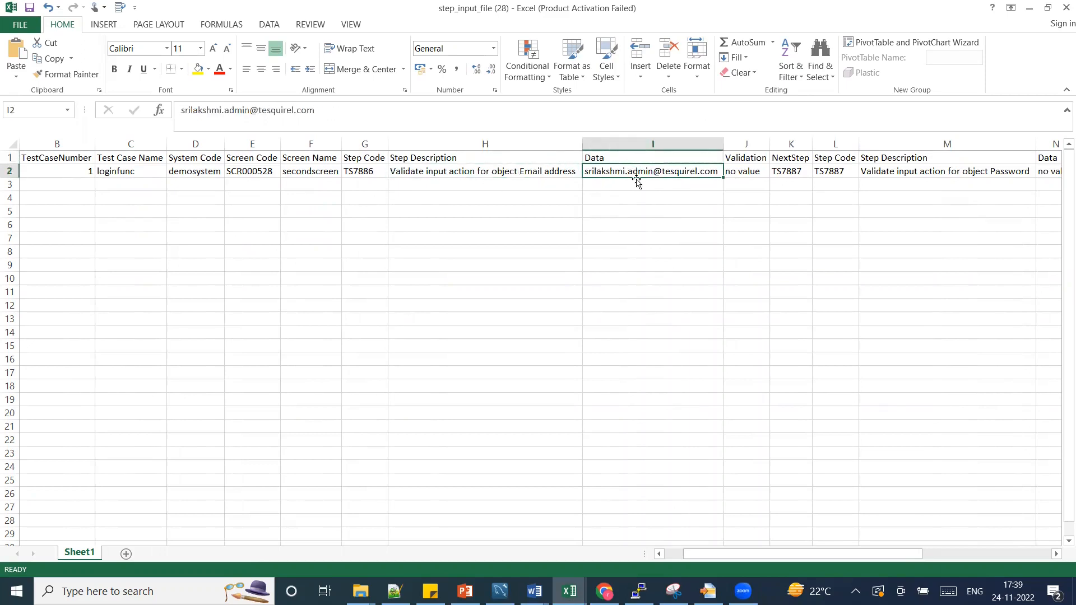
{"action": "left_click", "coordinate": [196, 76]}
Enter 'no value' as validation in O2 and the account password as data in N2.
{"action": "key", "text": "Right"}
{"action": "key", "text": "Right"}
{"action": "key", "text": "Right"}
{"action": "key", "text": "Right"}
{"action": "key", "text": "Right"}
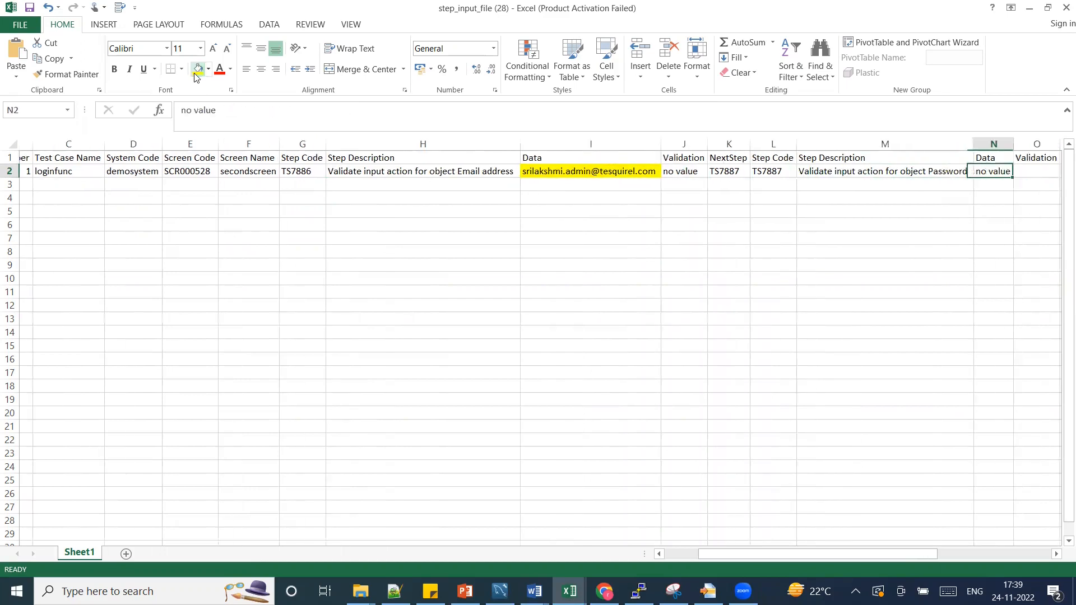
{"action": "key", "text": "Right"}
{"action": "key", "text": "Left"}
{"action": "key", "text": "Right"}
{"action": "key", "text": "Right"}
{"action": "key", "text": "Left"}
{"action": "key", "text": "Return"}
{"action": "key", "text": "Up"}
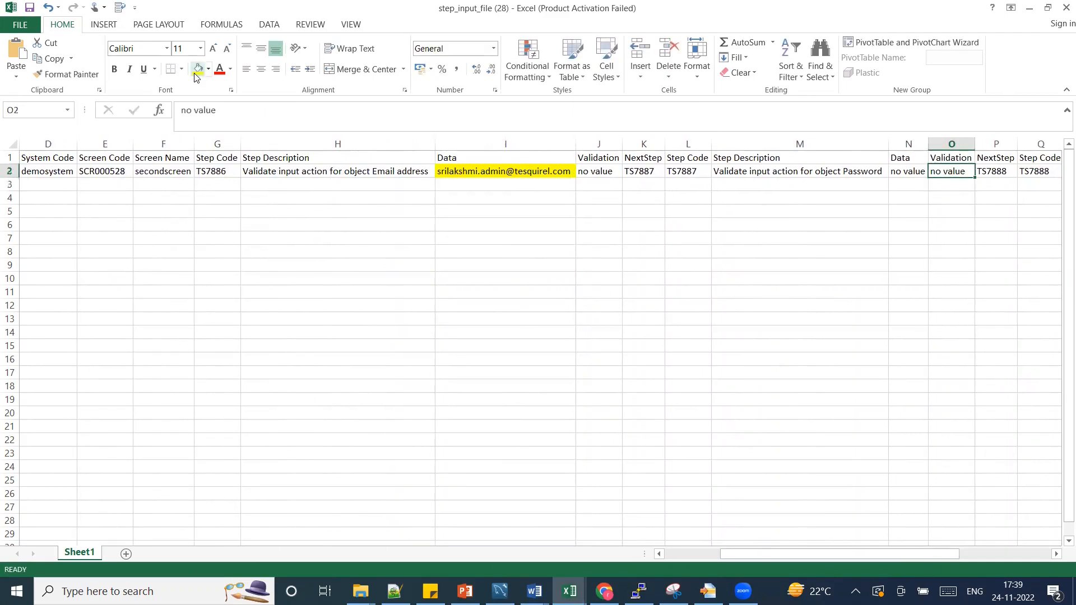
{"action": "key", "text": "Left"}
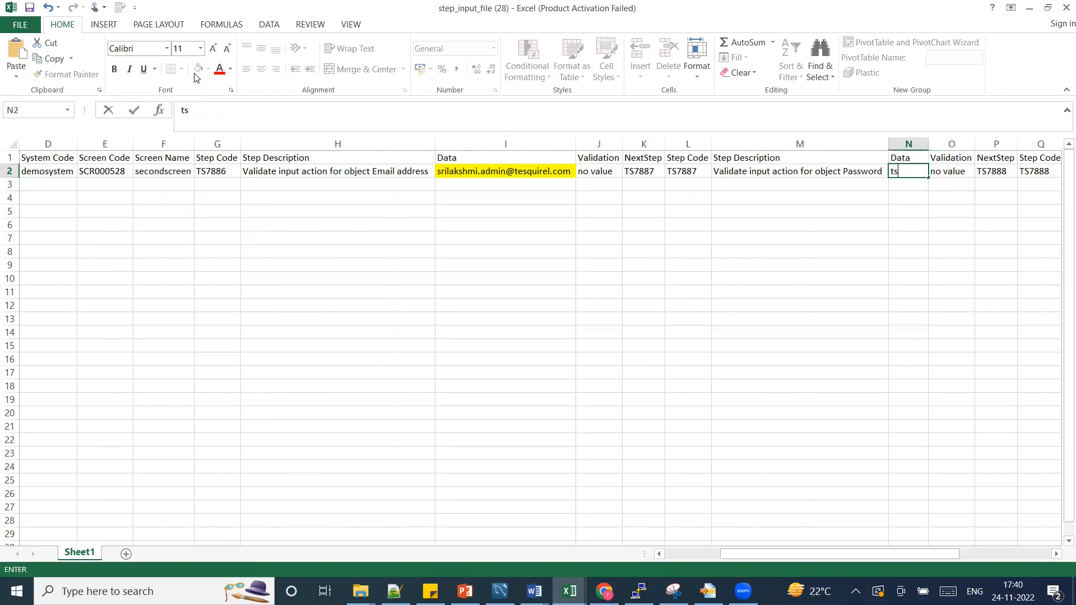
{"action": "key", "text": "ctrl+Return"}
Check the Sign In step's description and Data cells in R2 and S2.
{"action": "key", "text": "Right"}
{"action": "key", "text": "Right"}
{"action": "key", "text": "Right"}
{"action": "key", "text": "Right"}
{"action": "key", "text": "Right"}
{"action": "key", "text": "Down"}
{"action": "key", "text": "Right"}
{"action": "key", "text": "Left"}
{"action": "key", "text": "Left"}
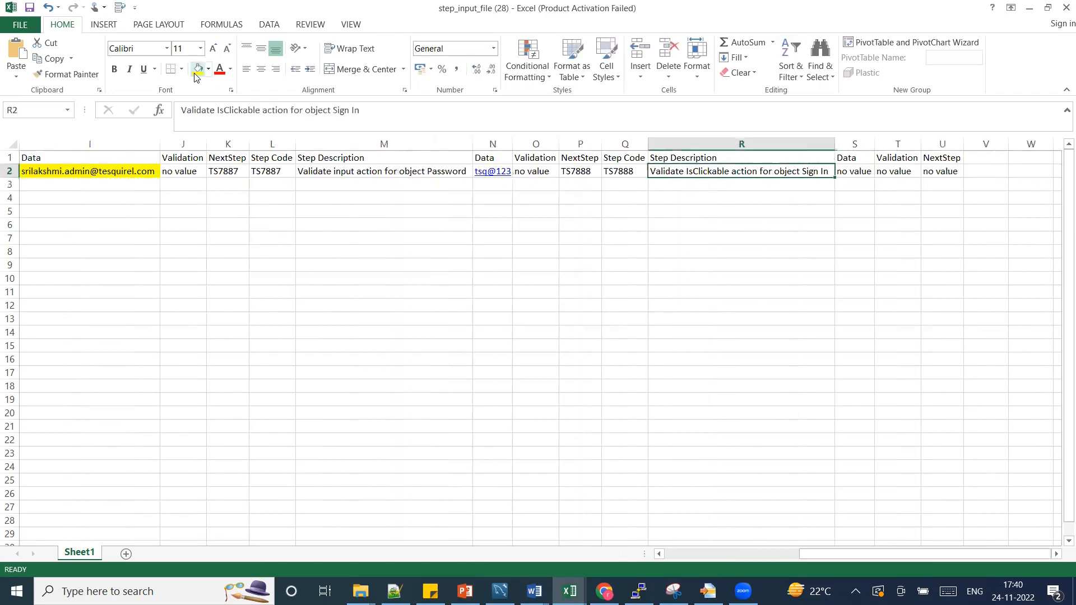
{"action": "key", "text": "Right"}
{"action": "key", "text": "Left"}
{"action": "key", "text": "Right"}
{"action": "key", "text": "Left"}
{"action": "key", "text": "Left"}
{"action": "key", "text": "Left"}
{"action": "key", "text": "Left"}
{"action": "key", "text": "Left"}
{"action": "key", "text": "Left"}
{"action": "key", "text": "Left"}
{"action": "key", "text": "Left"}
{"action": "key", "text": "Left"}
{"action": "key", "text": "Left"}
{"action": "key", "text": "Left"}
{"action": "key", "text": "Left"}
{"action": "key", "text": "Left"}
{"action": "key", "text": "Left"}
{"action": "key", "text": "Left"}
{"action": "key", "text": "Left"}
{"action": "key", "text": "Left"}
{"action": "key", "text": "Left"}
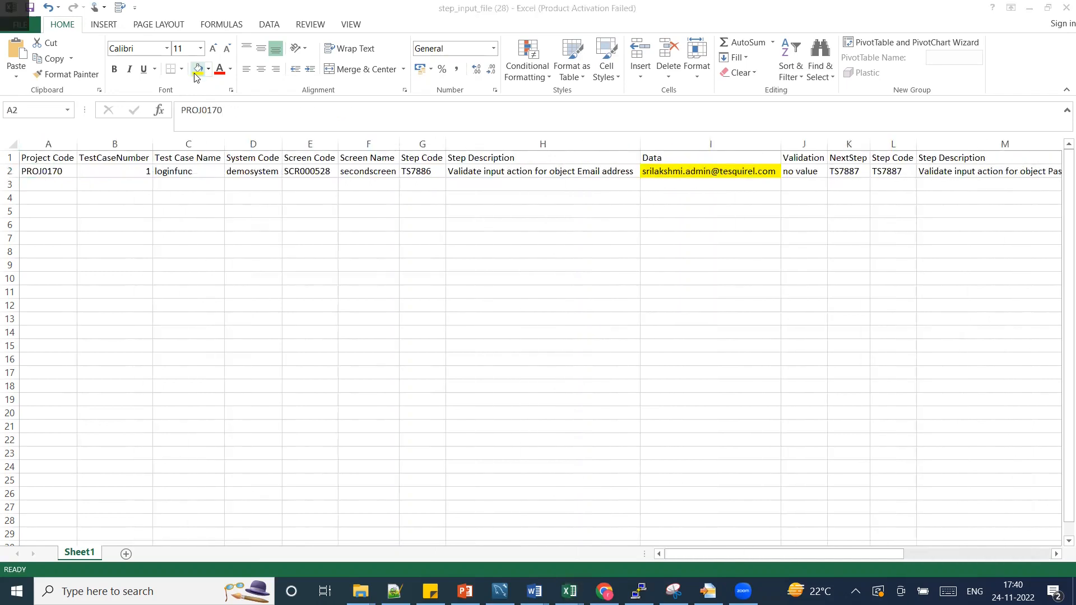
{"action": "key", "text": "alt+Tab"}
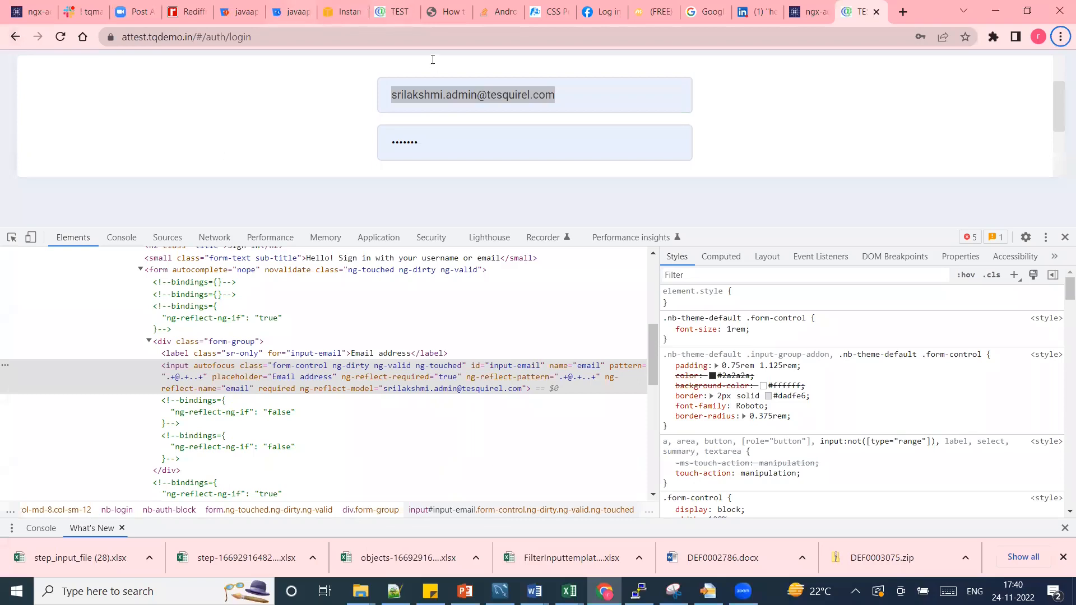
Upload step_input_file (28).xlsx from Downloads as the test step file, submit, and confirm the automation.
{"action": "left_click", "coordinate": [808, 12]}
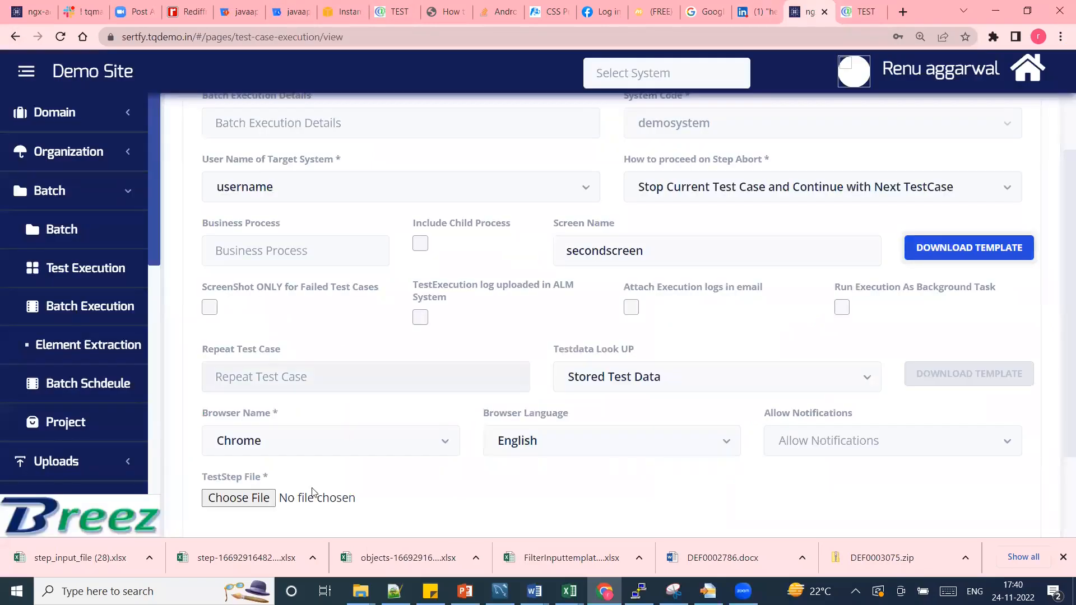
{"action": "left_click", "coordinate": [252, 504]}
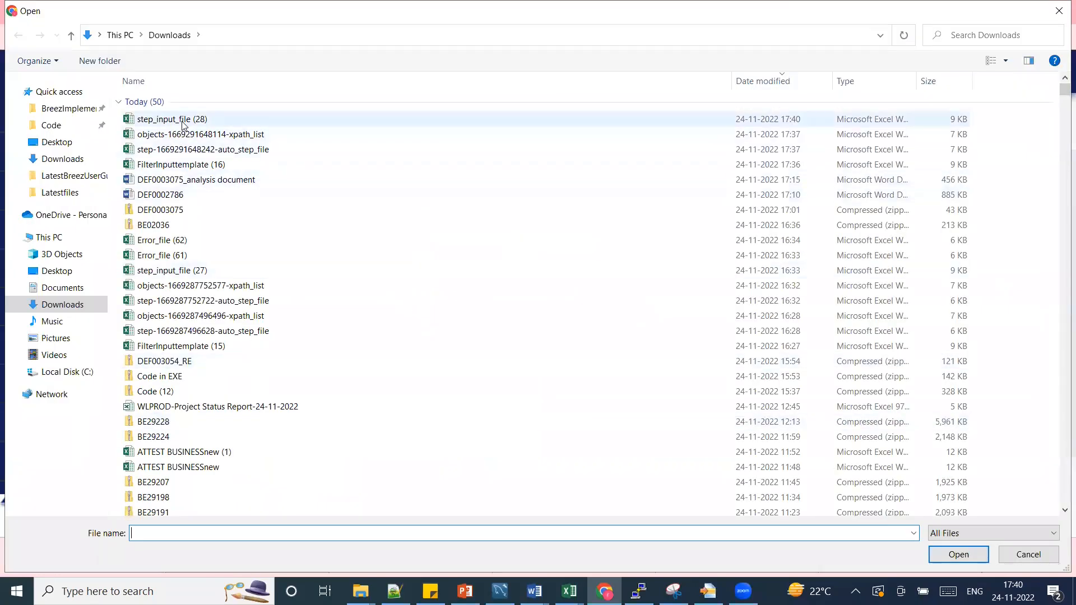
{"action": "left_click", "coordinate": [182, 121]}
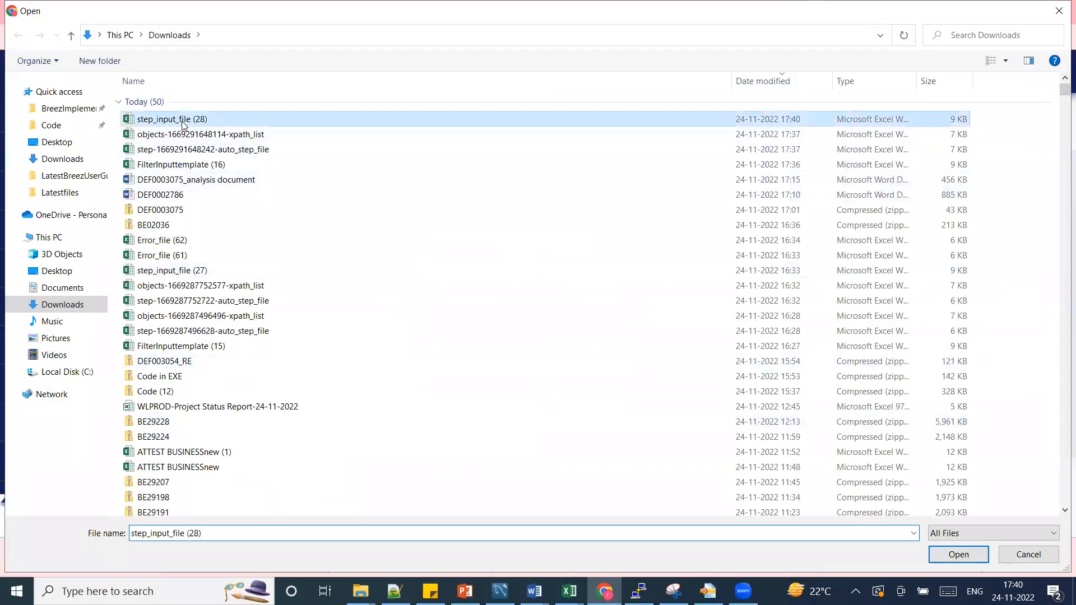
{"action": "double_click", "coordinate": [182, 121]}
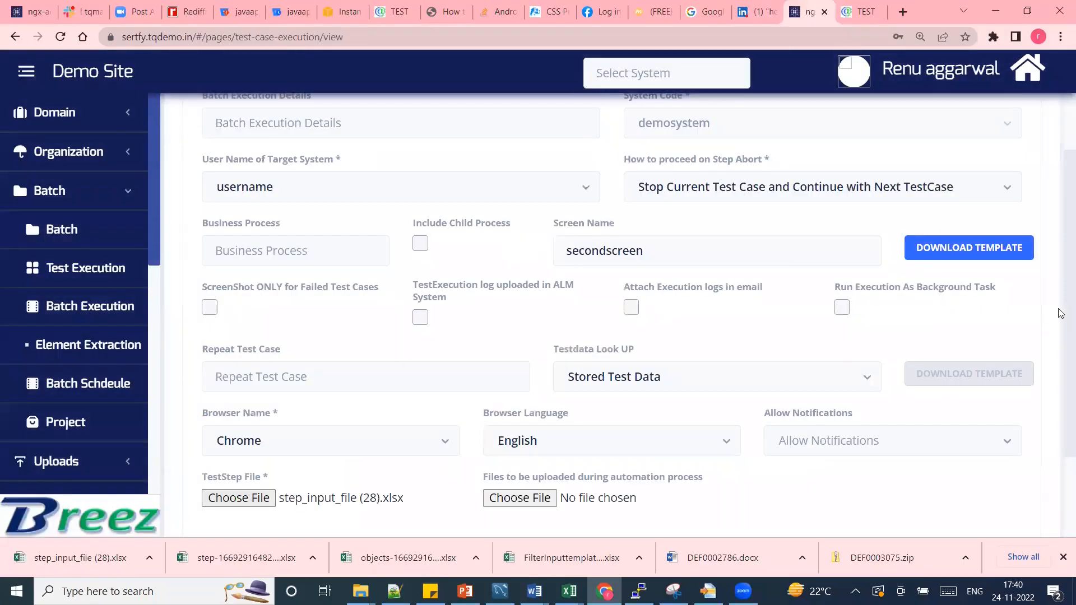
{"action": "scroll", "coordinate": [1060, 387], "scroll_direction": "down", "scroll_amount": 2}
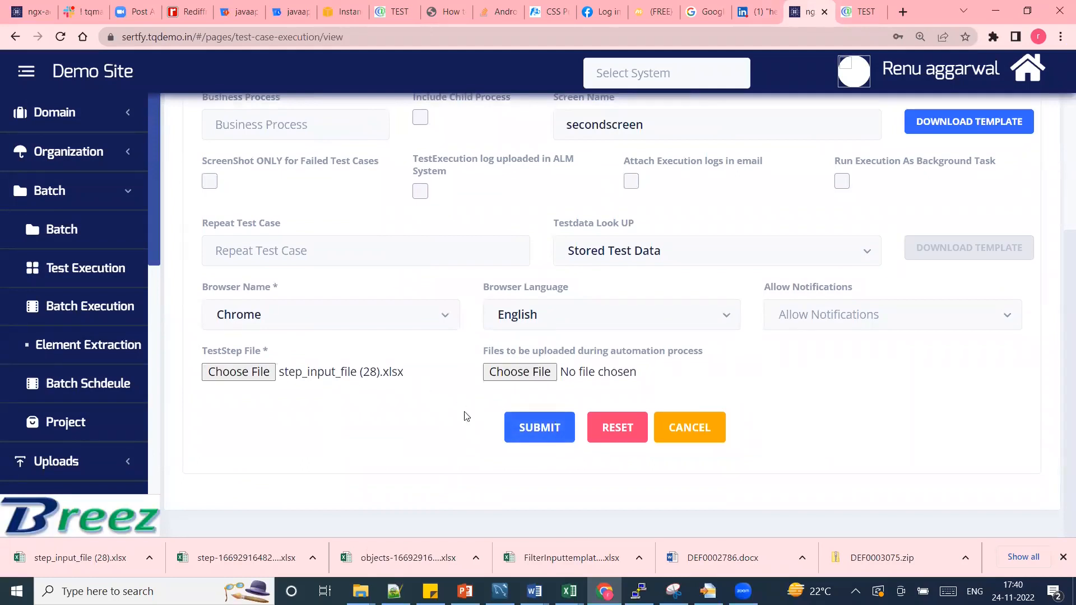
{"action": "left_click", "coordinate": [538, 430]}
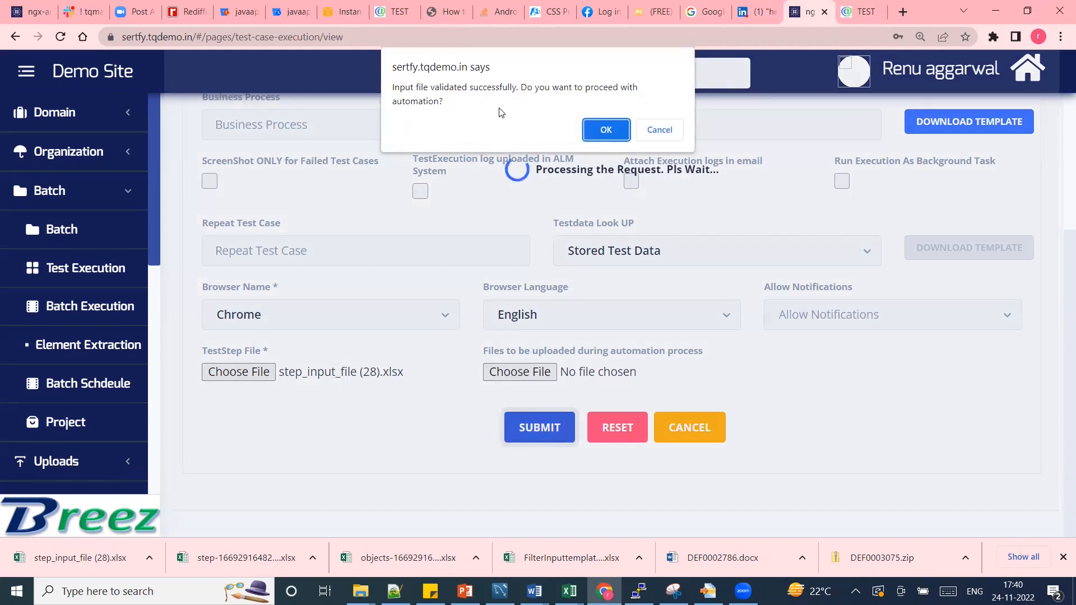
{"action": "left_click", "coordinate": [605, 130]}
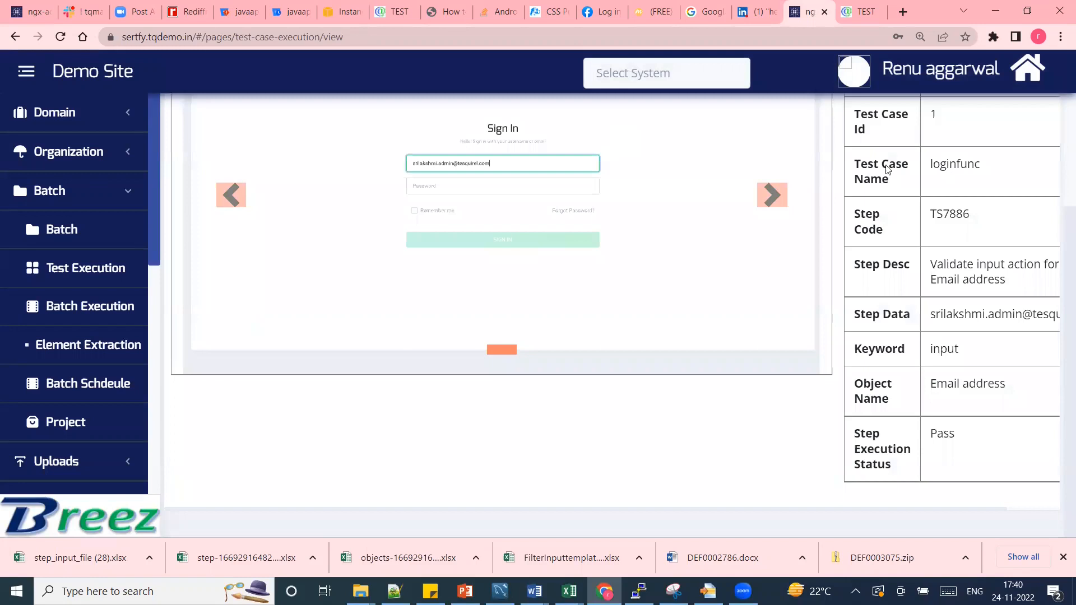
View the Email address, Password and Sign In step screenshots and scroll through their execution statuses.
{"action": "left_click_drag", "start_coordinate": [1061, 245], "coordinate": [1060, 183]}
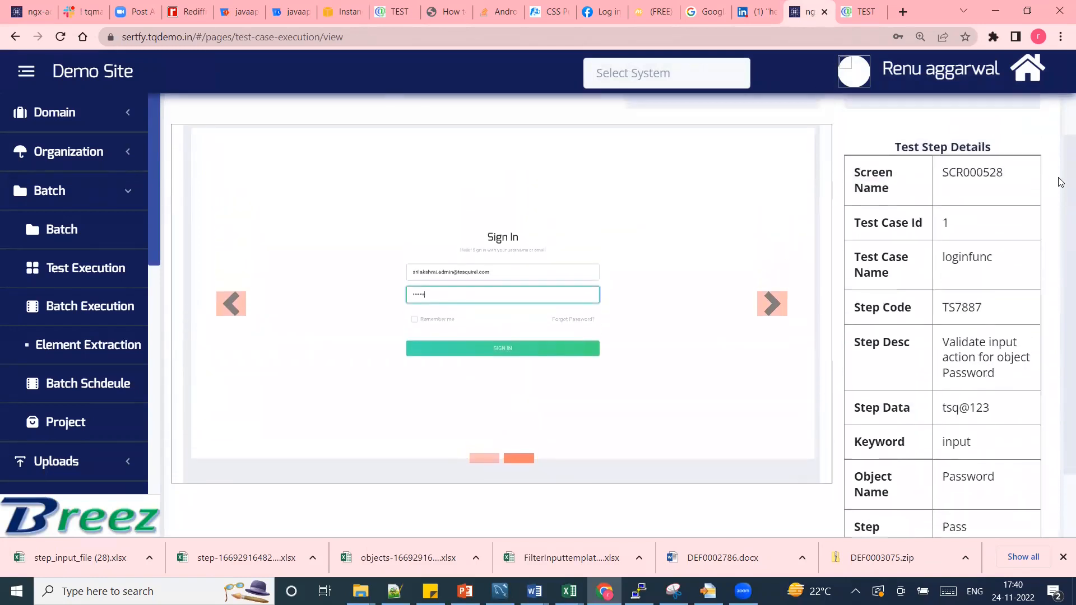
{"action": "left_click", "coordinate": [484, 457]}
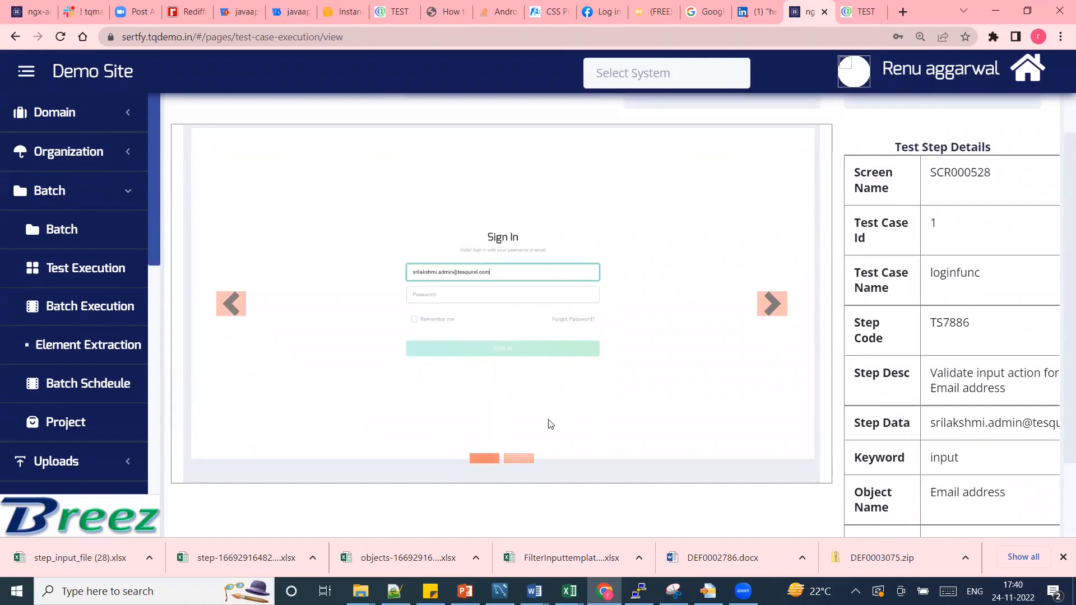
{"action": "left_click", "coordinate": [507, 459]}
{"action": "left_click", "coordinate": [541, 458]}
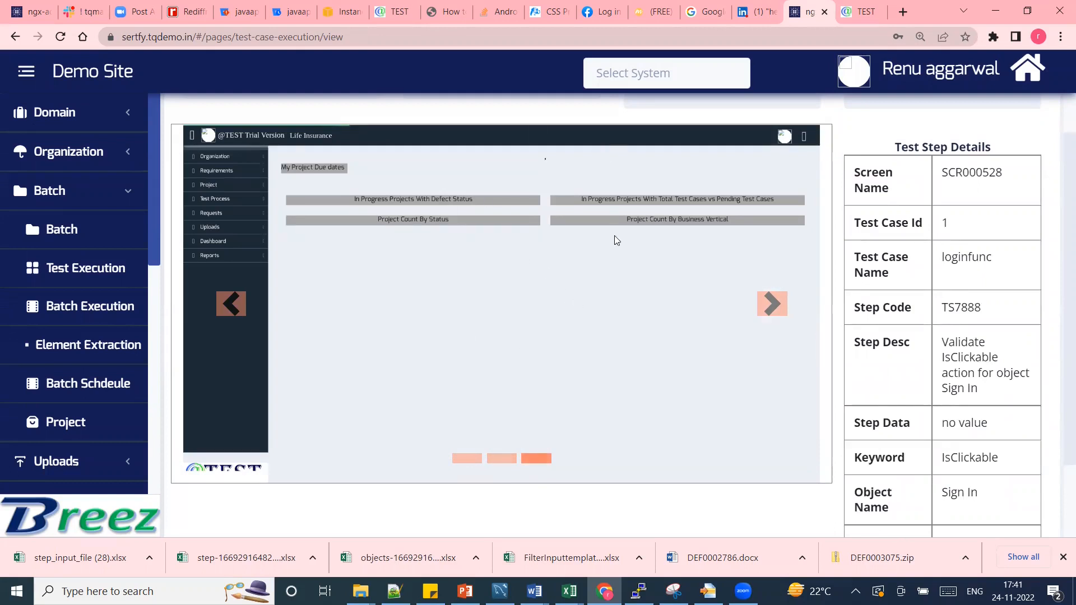
{"action": "scroll", "coordinate": [1058, 267], "scroll_direction": "down", "scroll_amount": 2}
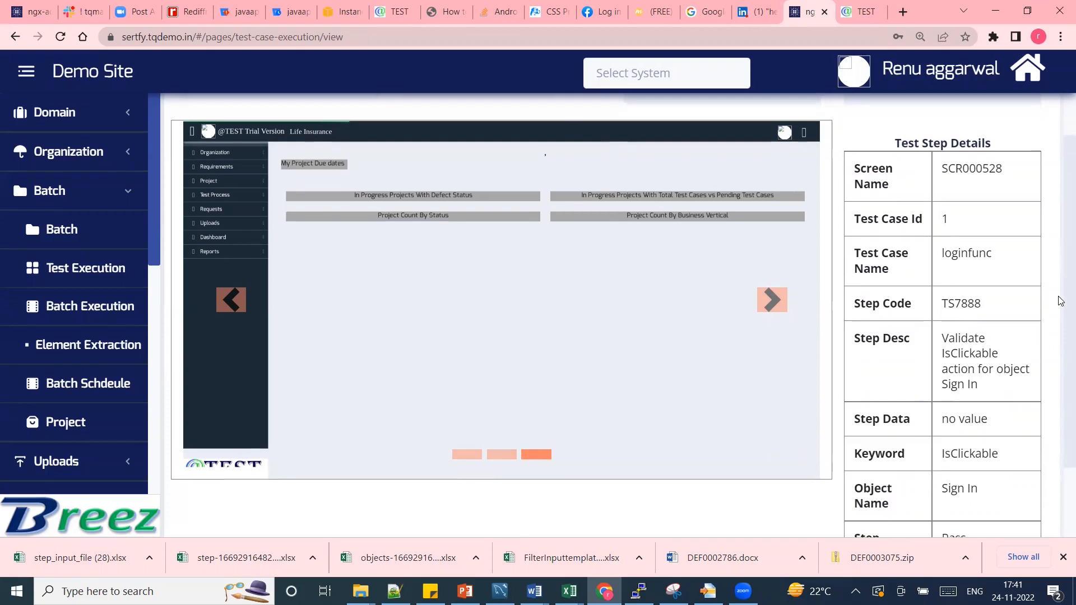
{"action": "scroll", "coordinate": [1059, 336], "scroll_direction": "down", "scroll_amount": 1}
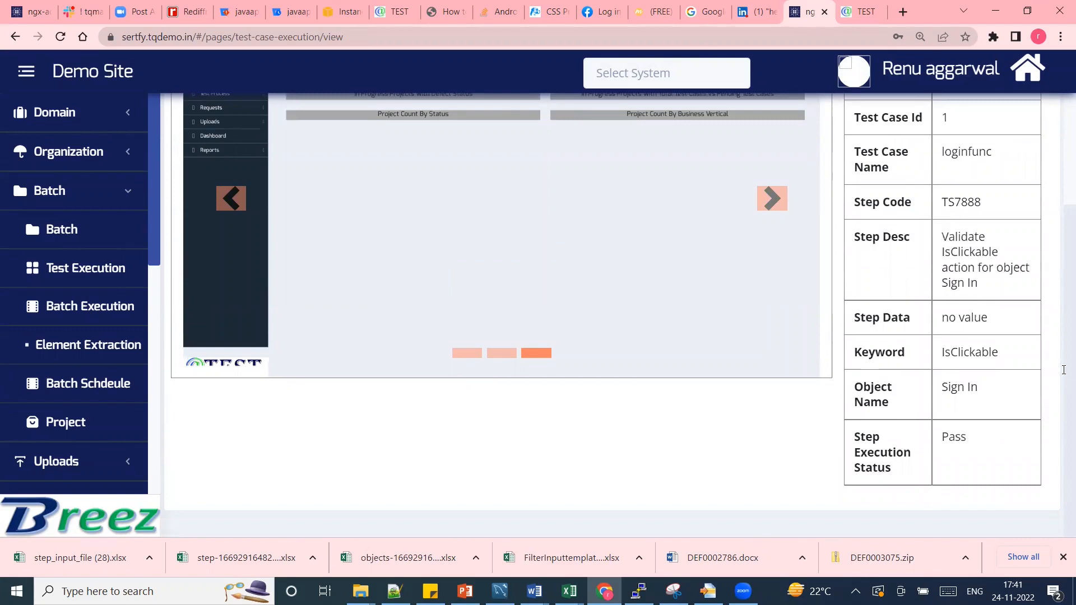
{"action": "scroll", "coordinate": [1064, 343], "scroll_direction": "up", "scroll_amount": 2}
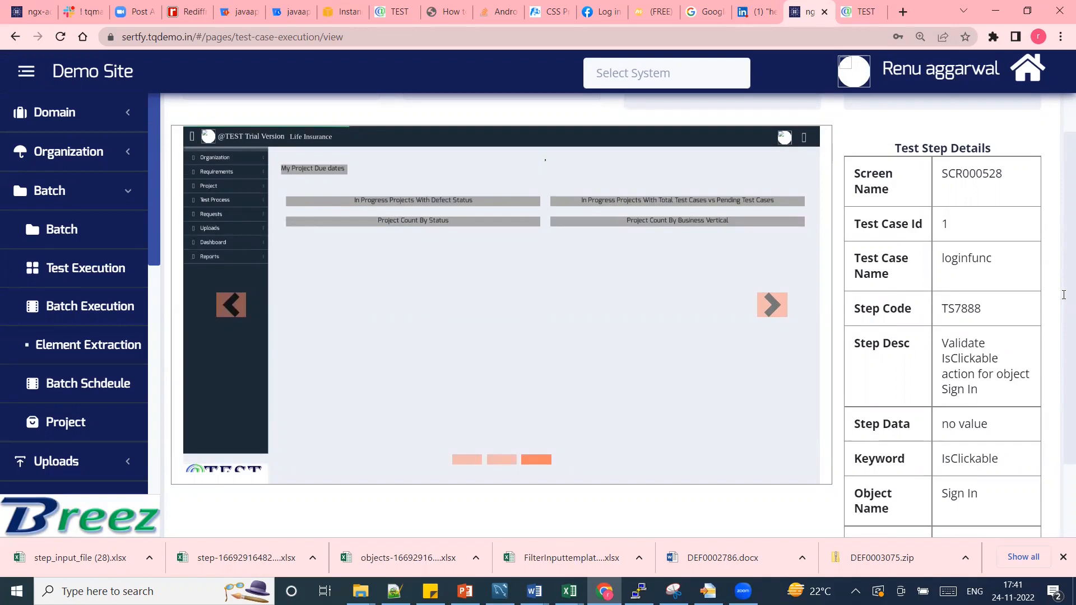
{"action": "scroll", "coordinate": [1064, 291], "scroll_direction": "up", "scroll_amount": 1}
{"action": "scroll", "coordinate": [1063, 286], "scroll_direction": "down", "scroll_amount": 1}
{"action": "scroll", "coordinate": [1063, 284], "scroll_direction": "down", "scroll_amount": 2}
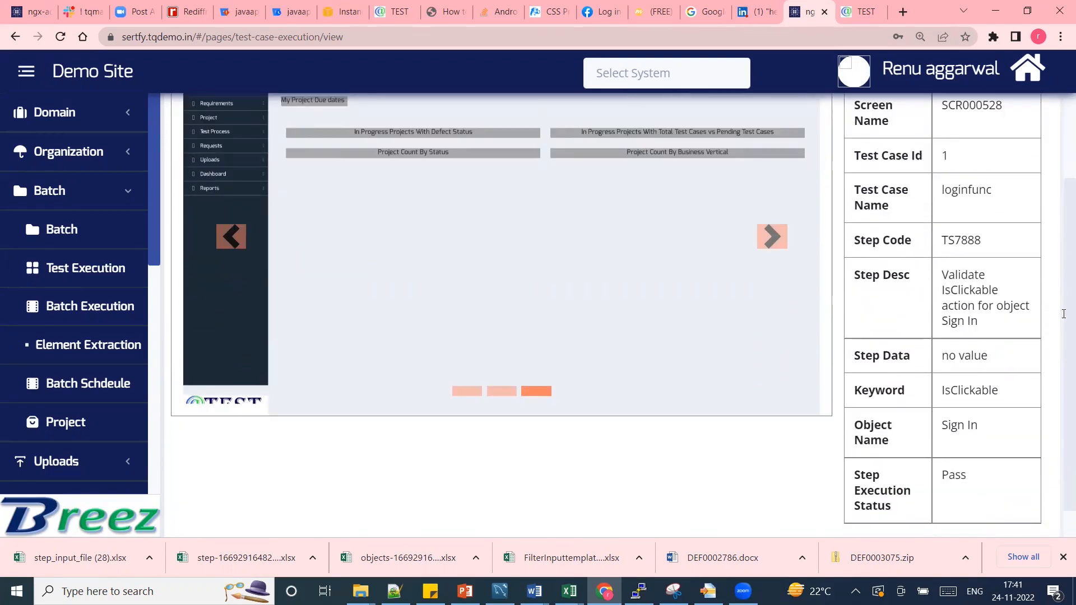
{"action": "right_click", "coordinate": [1063, 253]}
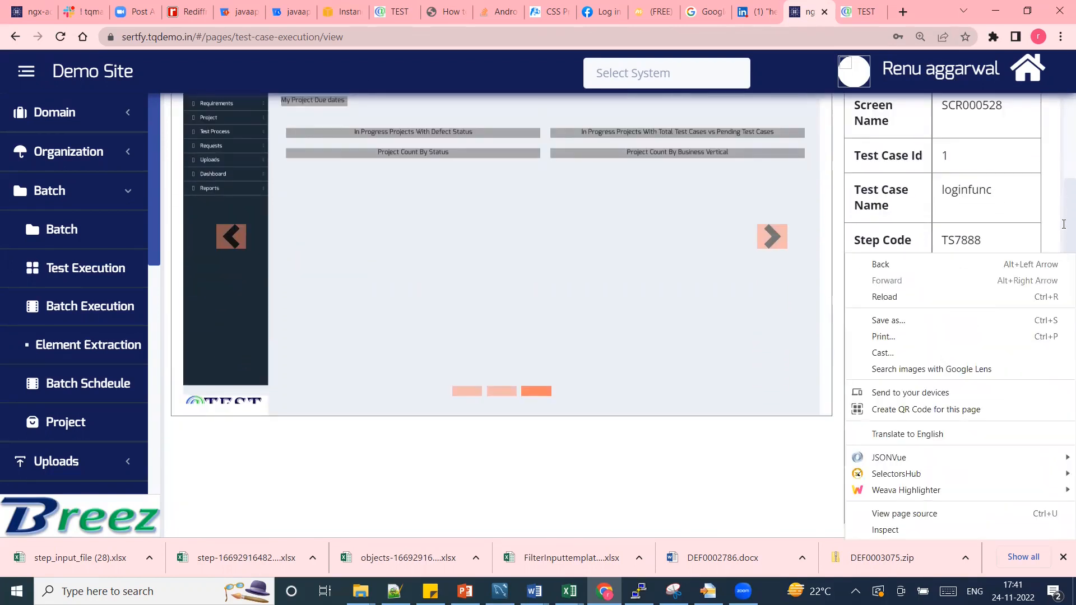
{"action": "scroll", "coordinate": [1064, 224], "scroll_direction": "up", "scroll_amount": 3}
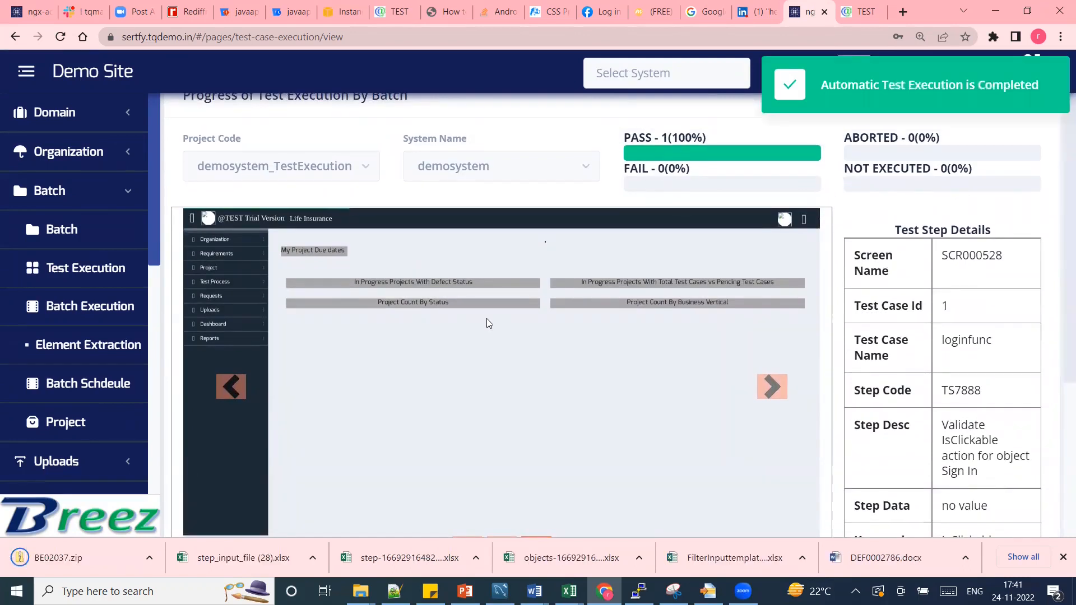
Open BE02037.zip from the download bar, enter ScreenshotFiles and select file 1.
{"action": "left_click", "coordinate": [56, 558]}
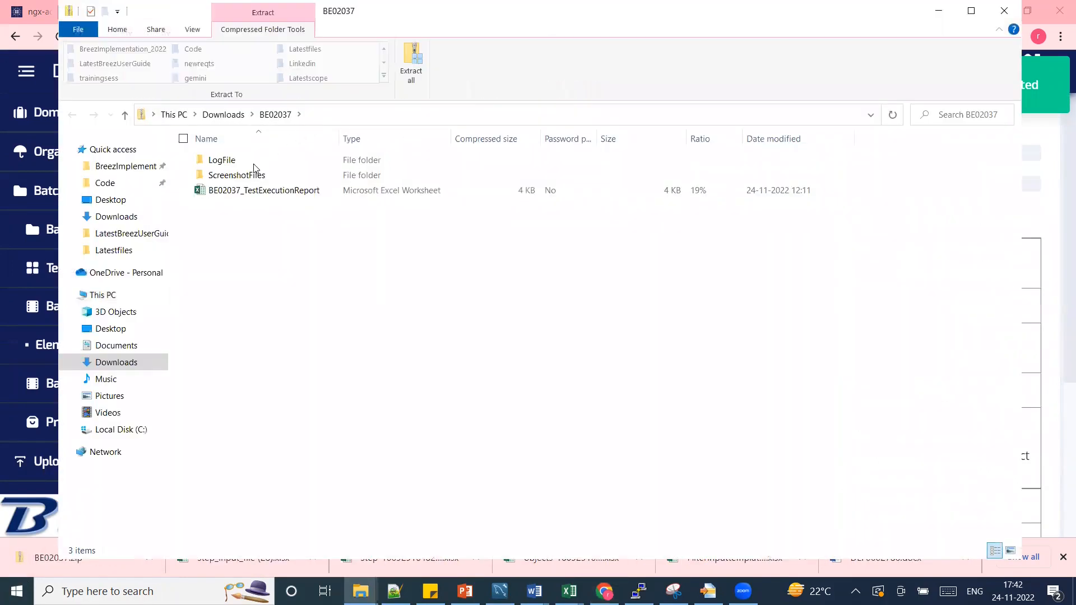
{"action": "double_click", "coordinate": [252, 175]}
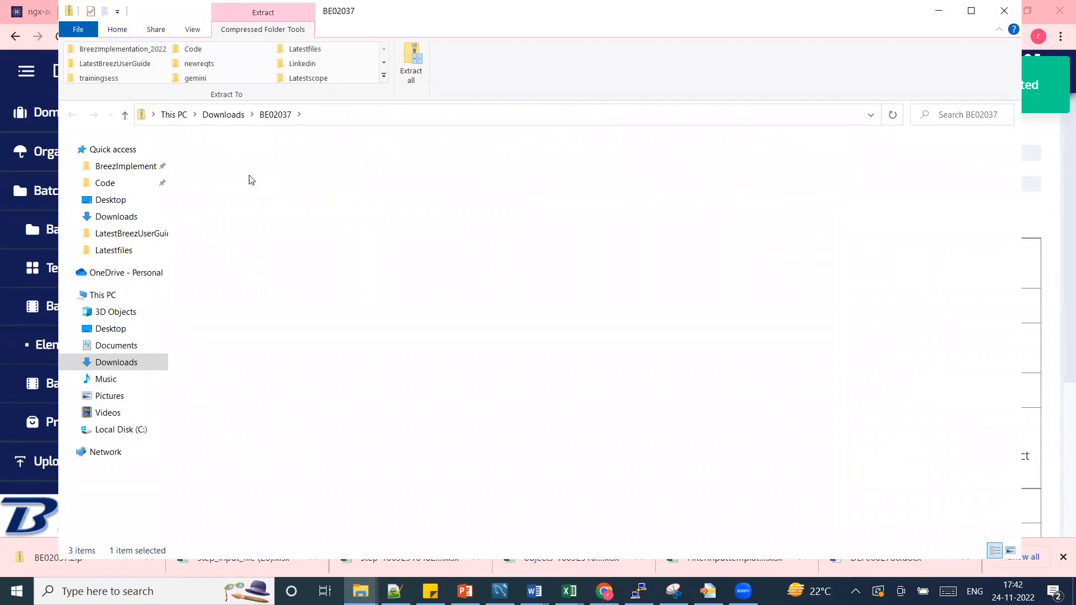
{"action": "left_click", "coordinate": [223, 166]}
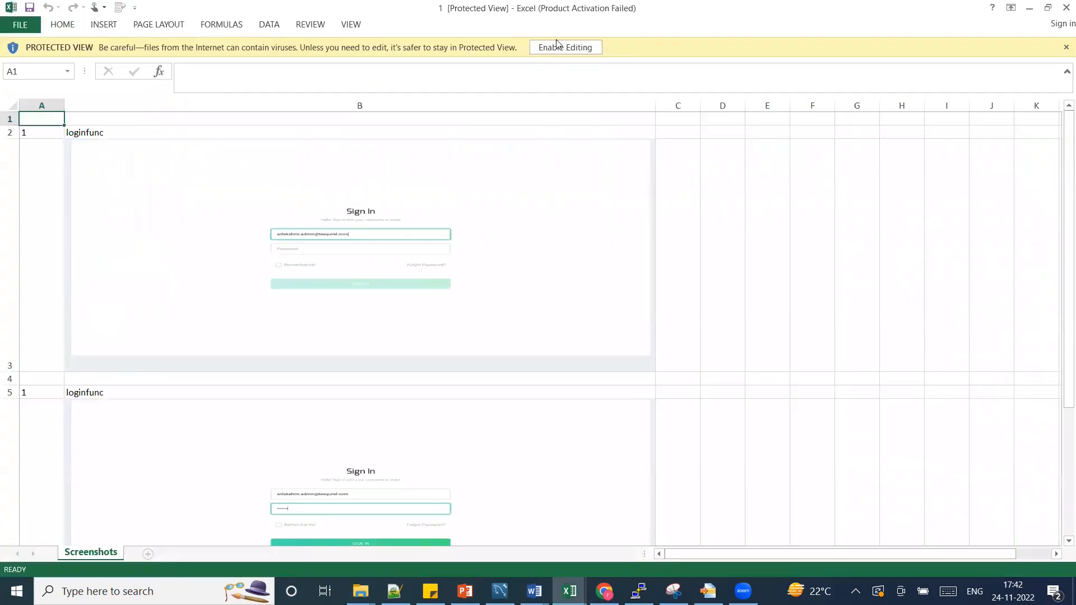
Enable editing on screenshot workbook 1 from the BE02037 report.
{"action": "left_click", "coordinate": [564, 48]}
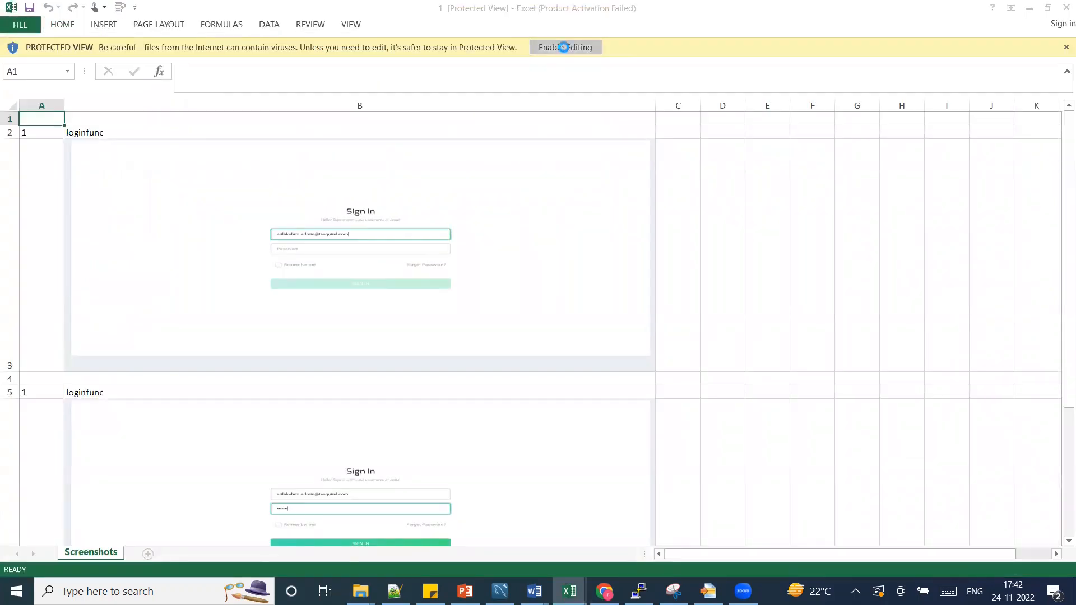